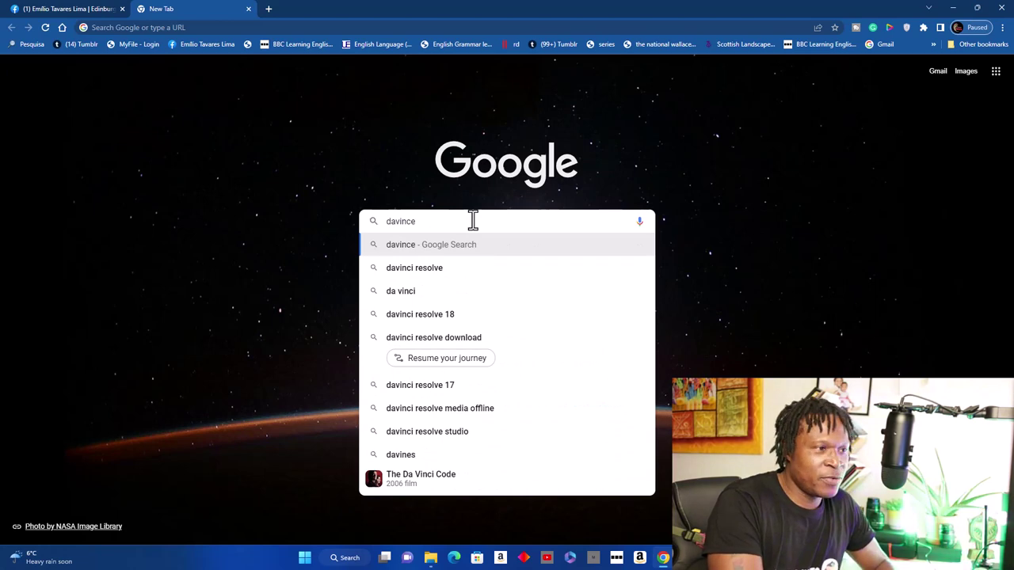
Step: Search Google for davinci resolve, accepting all cookies, and open Blackmagic Design's DaVinci Resolve 18 page to view the download options
{"action": "left_click", "coordinate": [455, 270]}
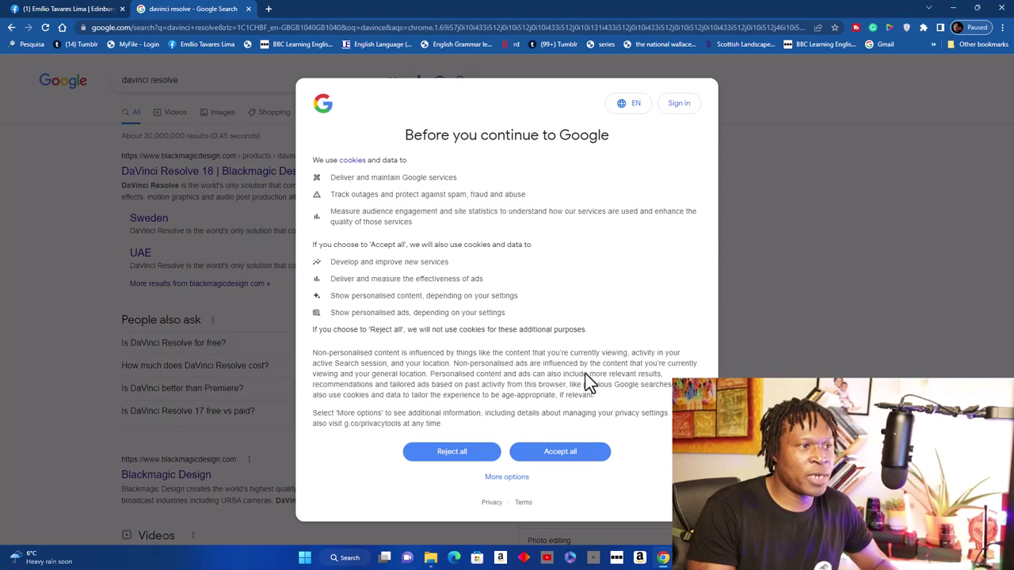
{"action": "left_click", "coordinate": [578, 453]}
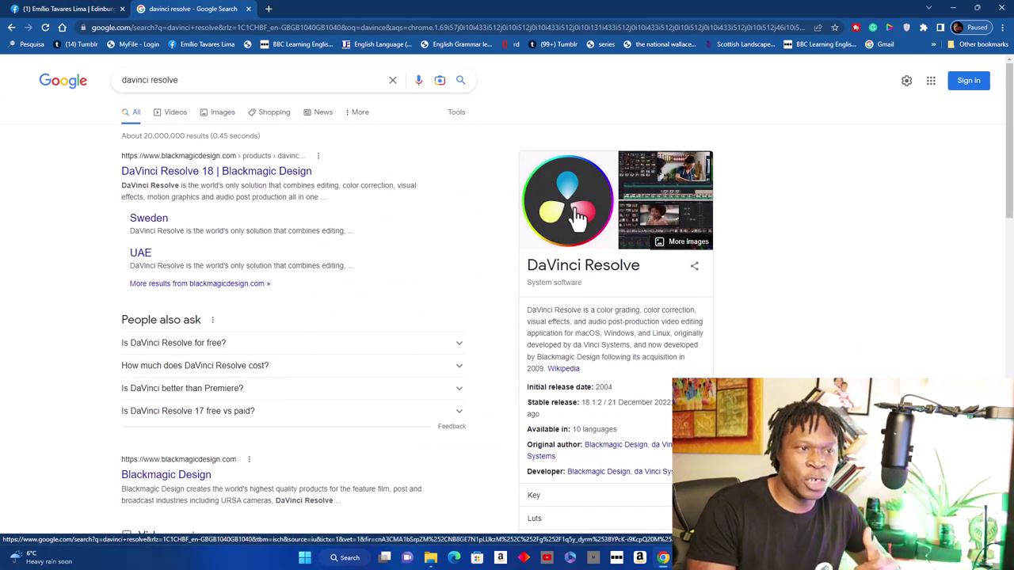
{"action": "left_click", "coordinate": [177, 176]}
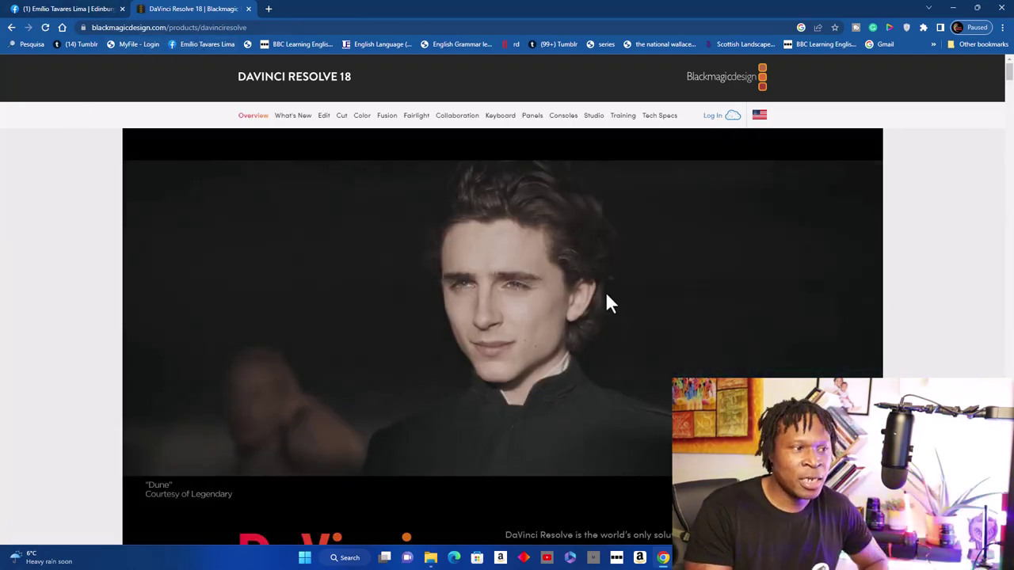
{"action": "scroll", "coordinate": [605, 288], "scroll_direction": "down", "scroll_amount": 3}
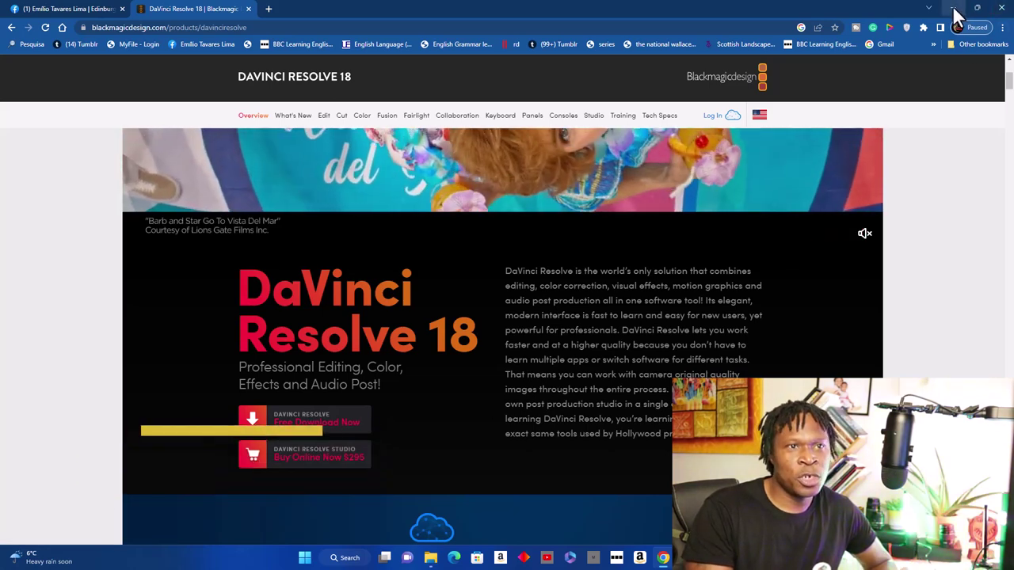
Step: Minimize the browser, launch DaVinci Resolve from the desktop, and create a new project named Tutorial
{"action": "left_click", "coordinate": [952, 7]}
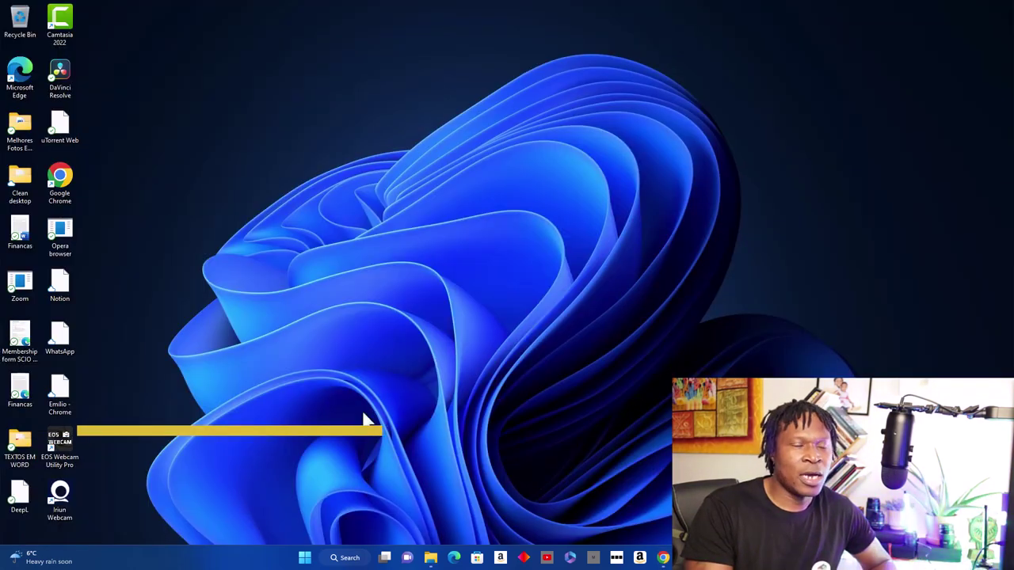
{"action": "double_click", "coordinate": [64, 66]}
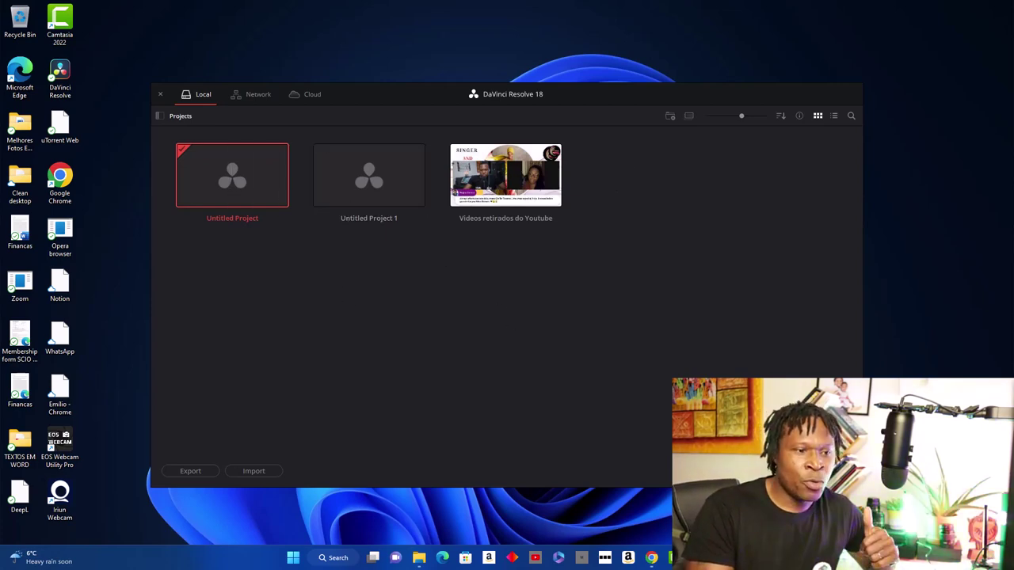
{"action": "key", "text": "ctrl+n"}
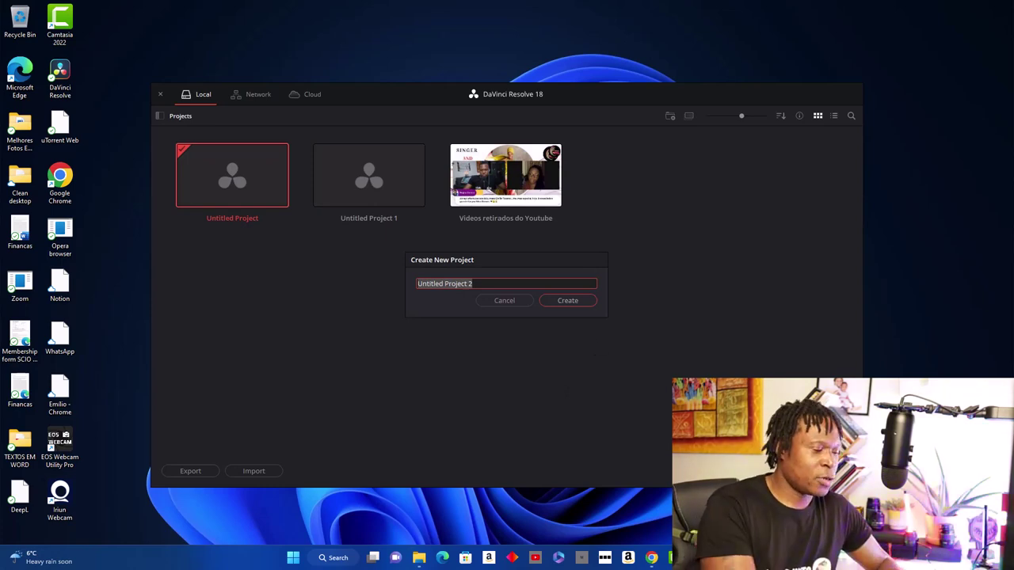
{"action": "type", "text": "Tuto"}
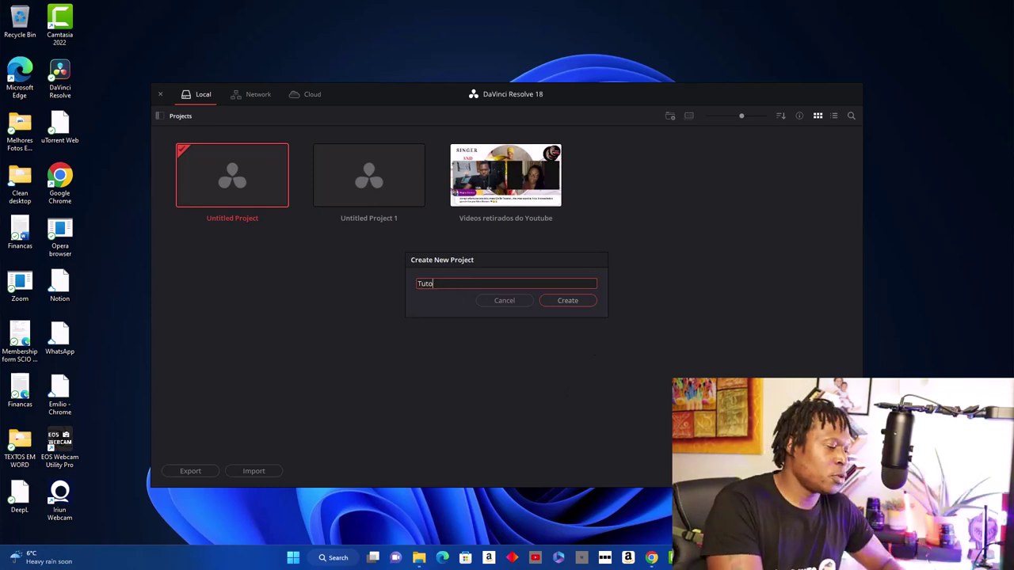
{"action": "type", "text": "rial"}
{"action": "key", "text": "Return"}
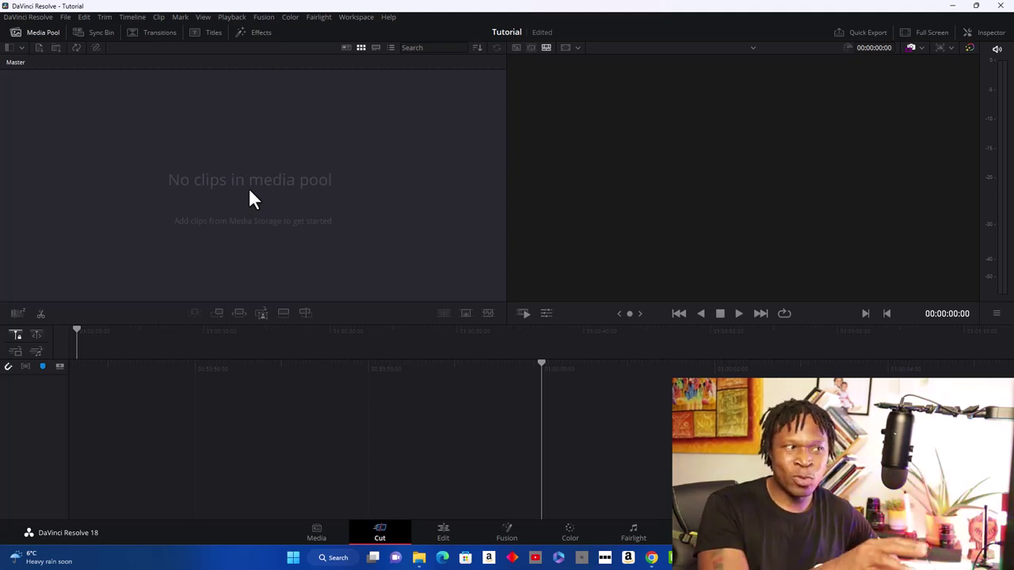
Step: Switch to the Media page and create a bin named Videos under Master
{"action": "right_click", "coordinate": [288, 204]}
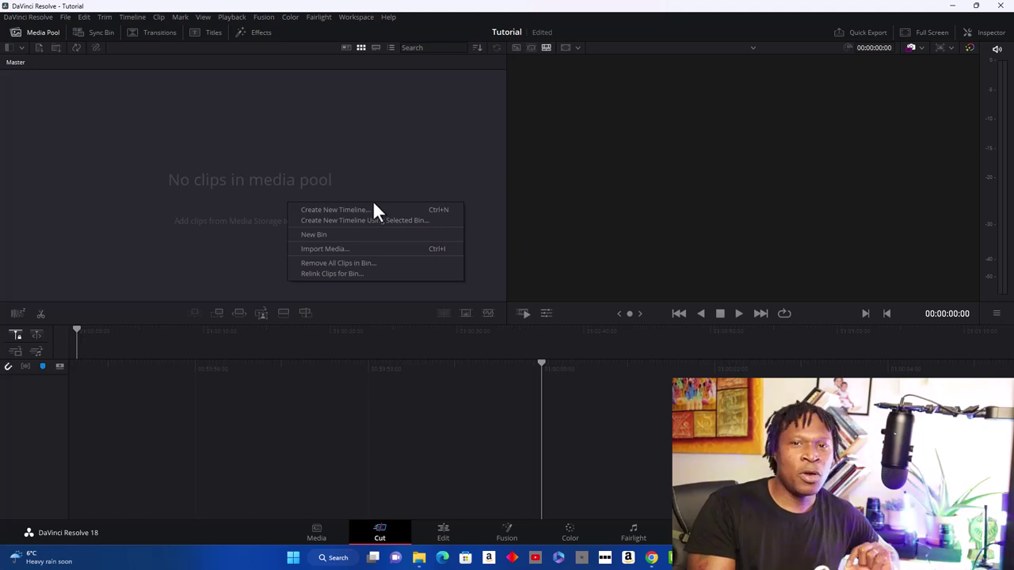
{"action": "left_click", "coordinate": [317, 534]}
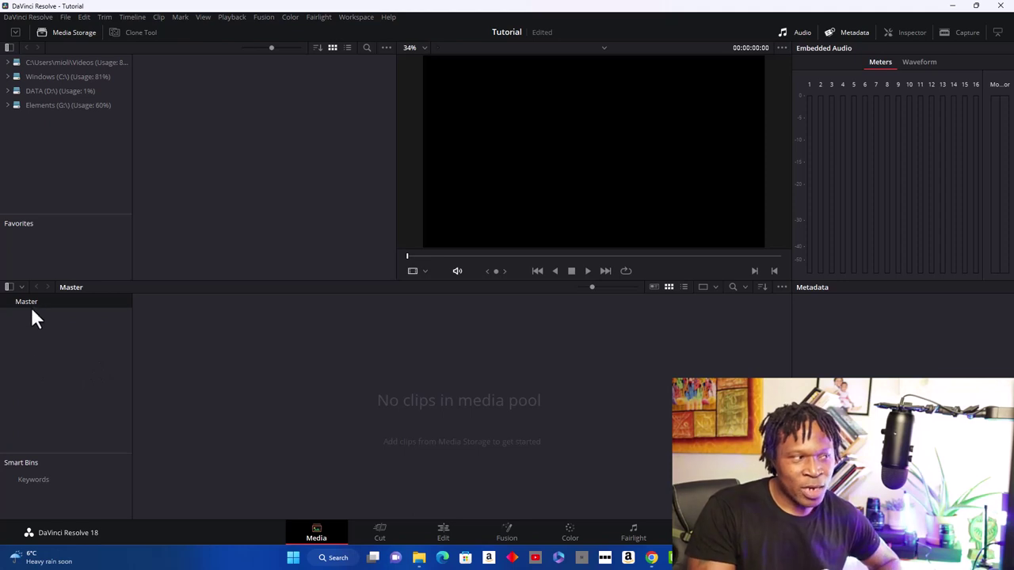
{"action": "right_click", "coordinate": [51, 402]}
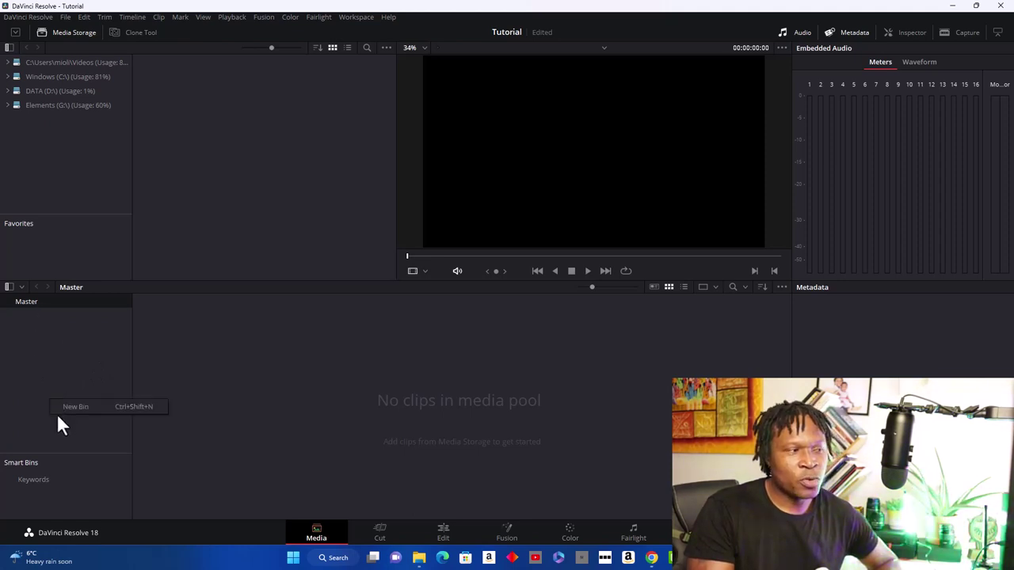
{"action": "left_click", "coordinate": [74, 406]}
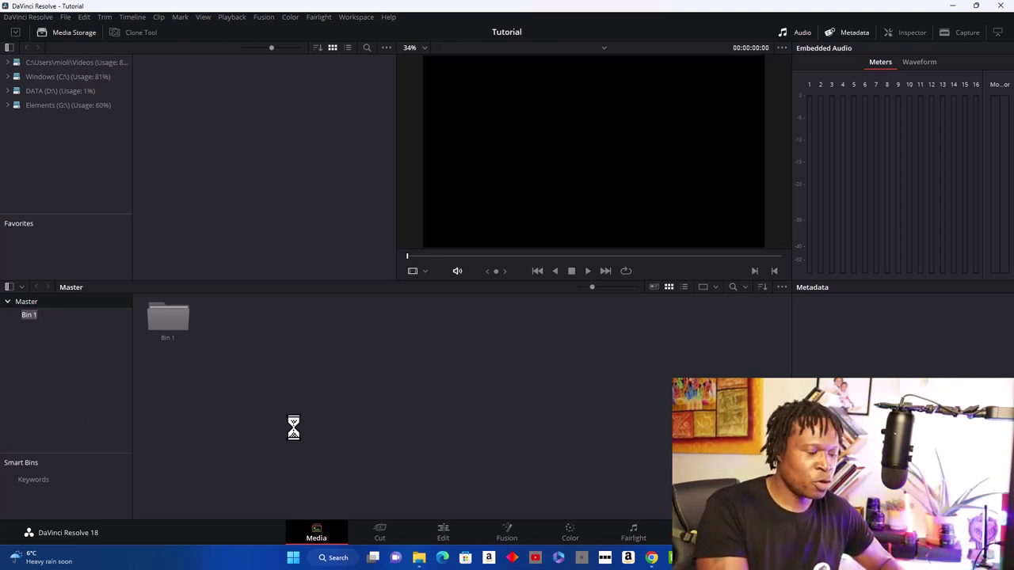
{"action": "type", "text": "V"}
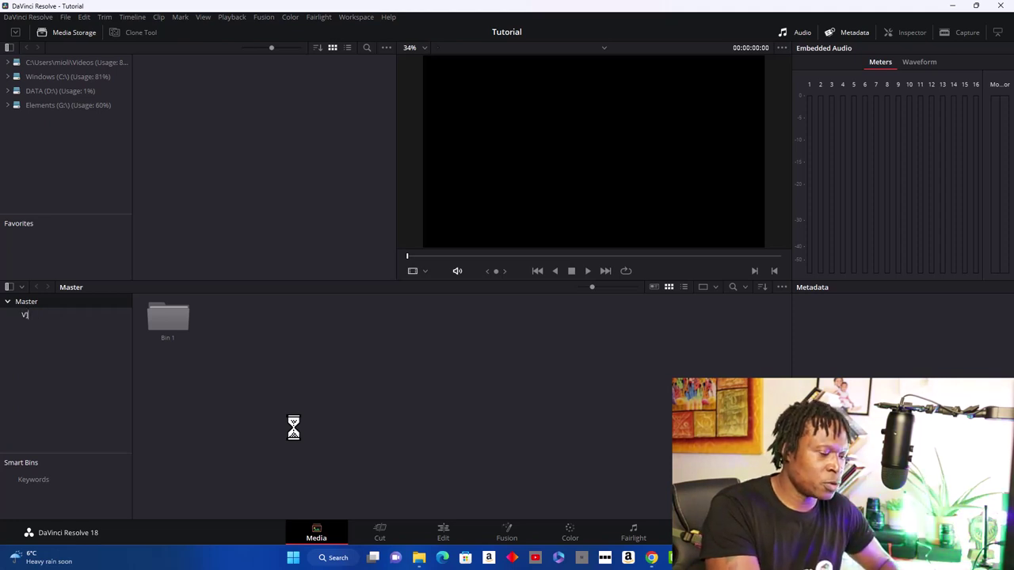
{"action": "type", "text": "id"}
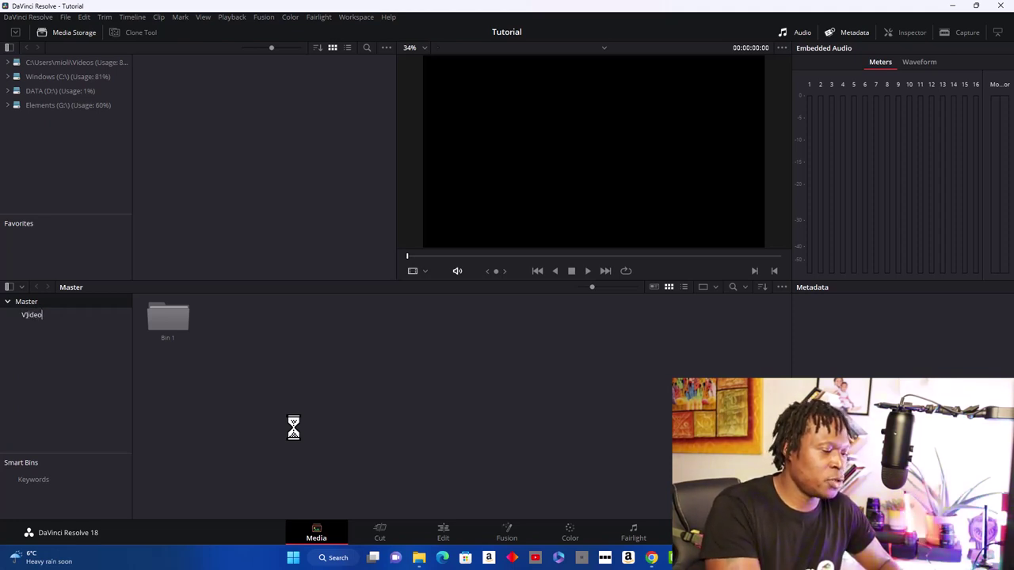
{"action": "type", "text": "eo"}
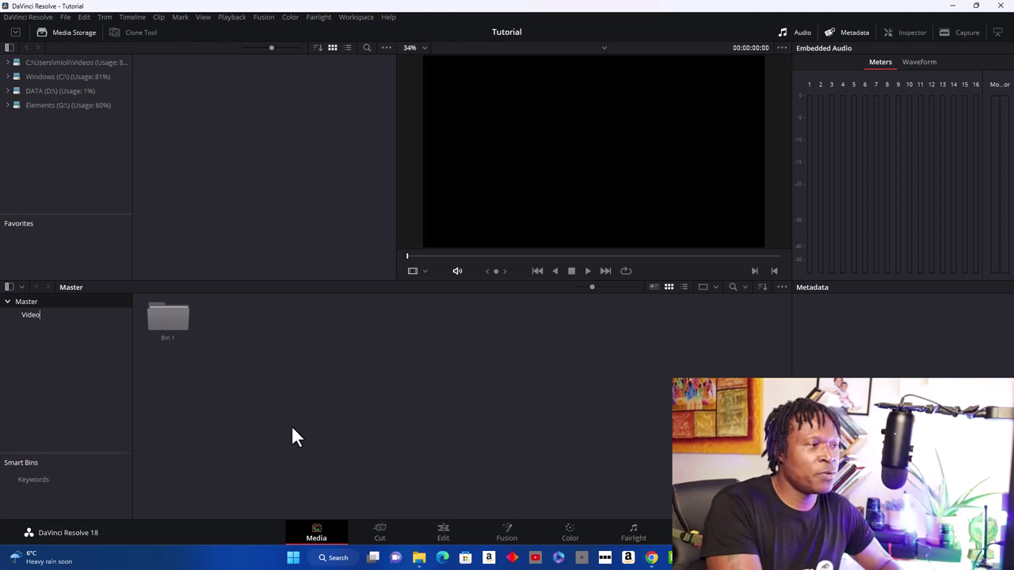
{"action": "type", "text": "s"}
{"action": "key", "text": "Return"}
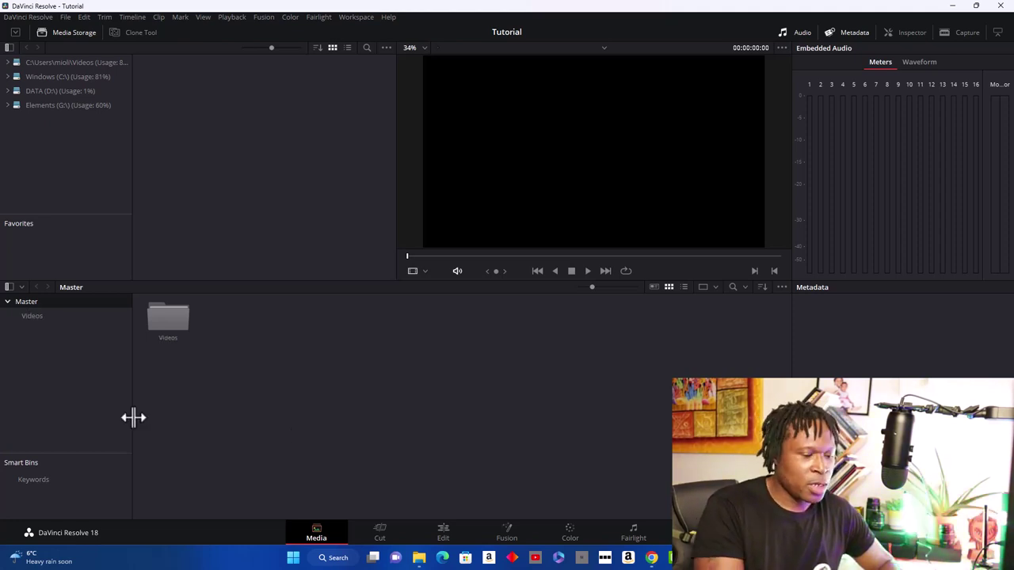
Step: Create a second bin under Master and name it fotos
{"action": "right_click", "coordinate": [46, 385]}
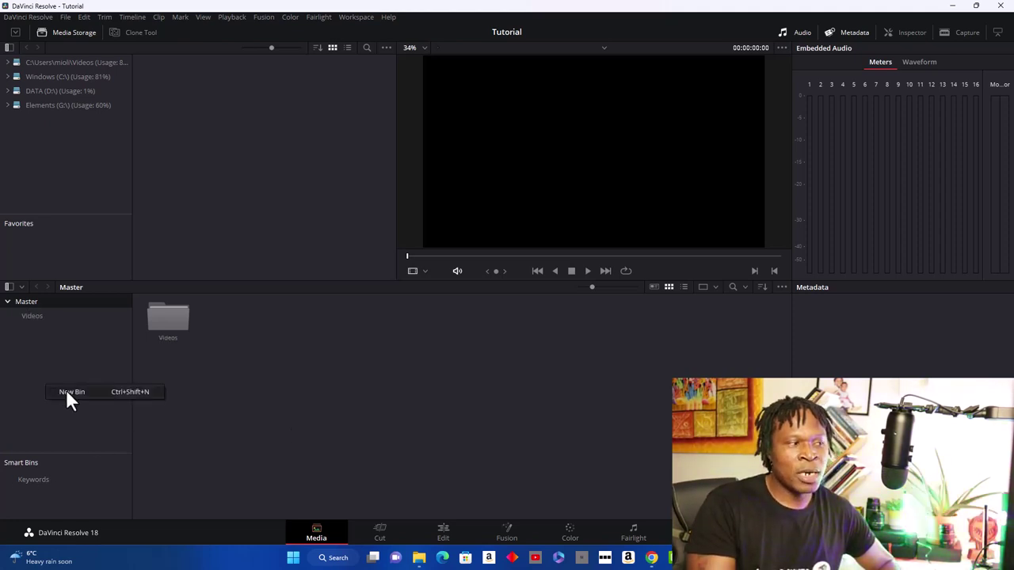
{"action": "left_click", "coordinate": [70, 392]}
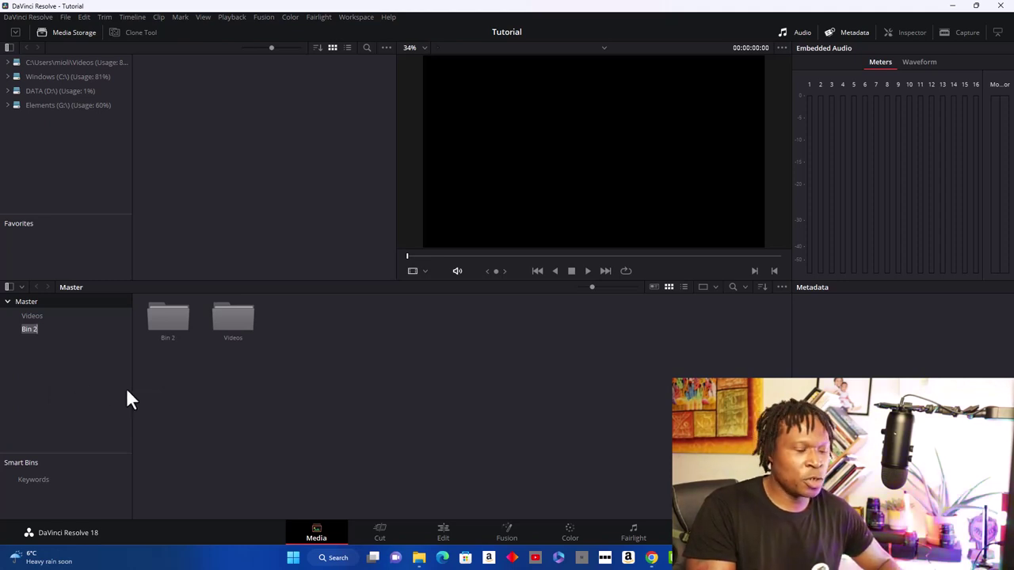
{"action": "type", "text": "fotos"}
{"action": "key", "text": "Return"}
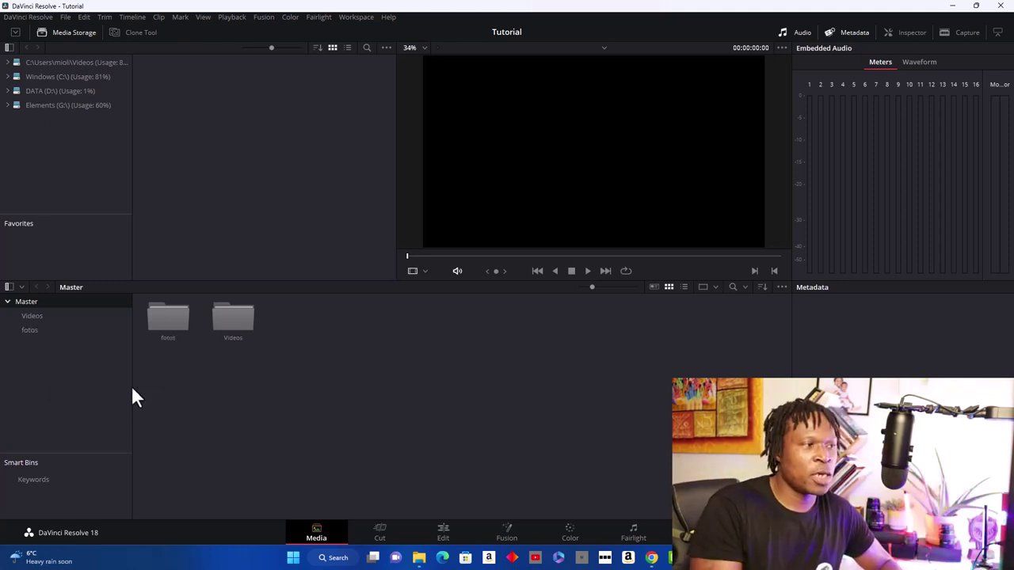
Step: Add a third bin under Master and name it audios
{"action": "right_click", "coordinate": [55, 362]}
{"action": "left_click", "coordinate": [76, 370]}
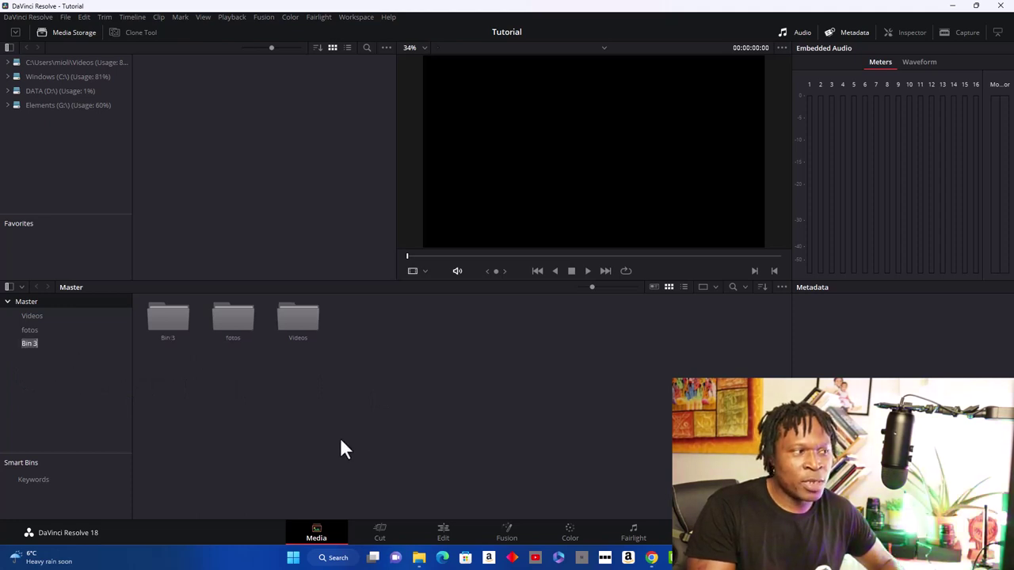
{"action": "type", "text": "audi"}
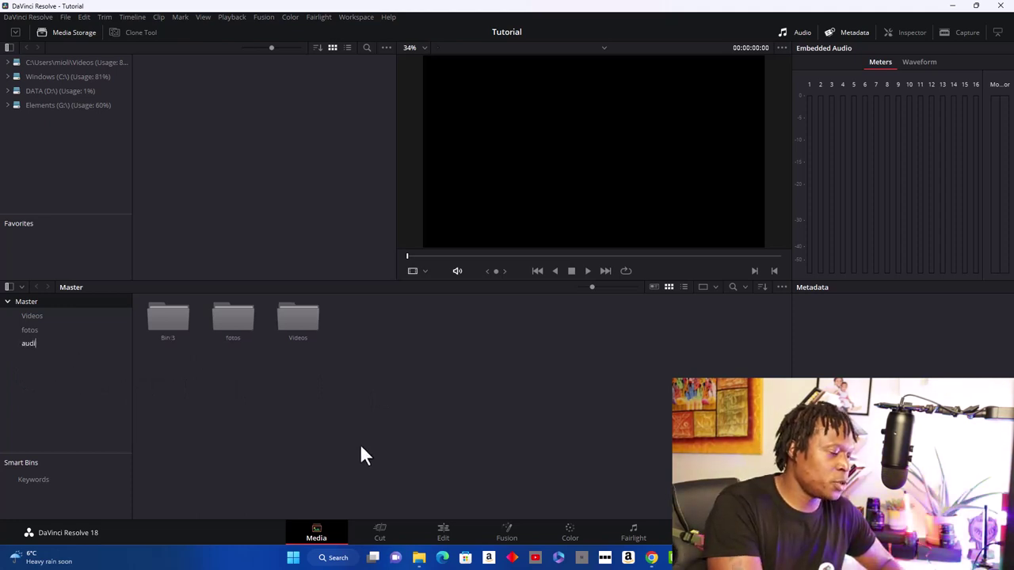
{"action": "type", "text": "os"}
{"action": "key", "text": "Return"}
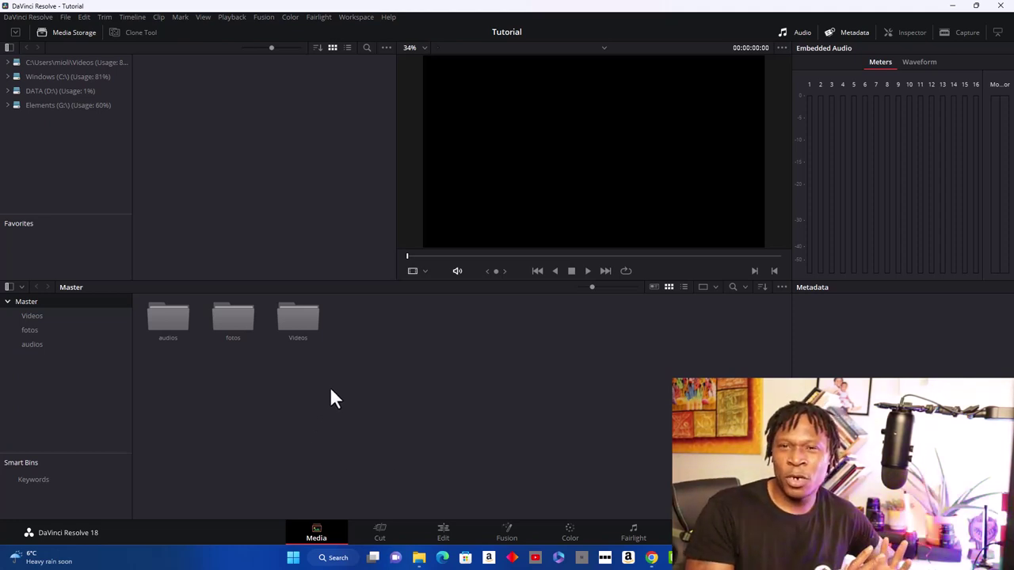
Step: Open the Videos bin to view its contents and return to the Master bin
{"action": "double_click", "coordinate": [295, 320]}
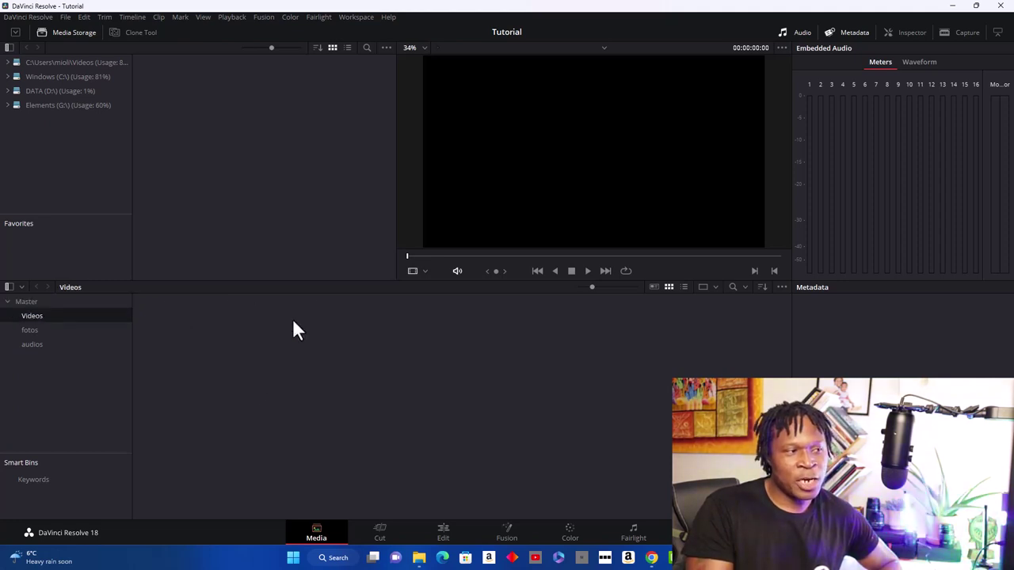
{"action": "double_click", "coordinate": [33, 316]}
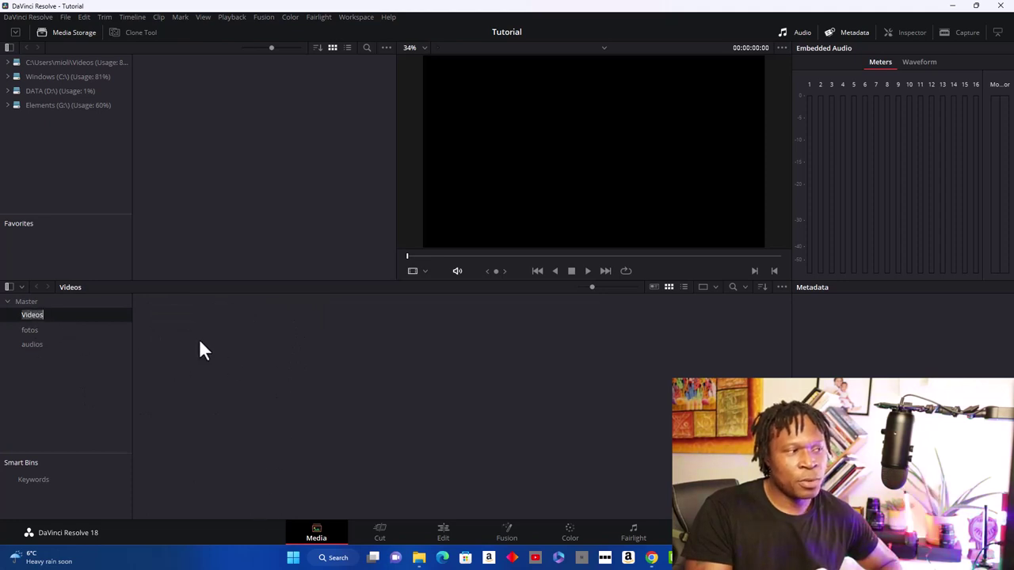
{"action": "key", "text": "Return"}
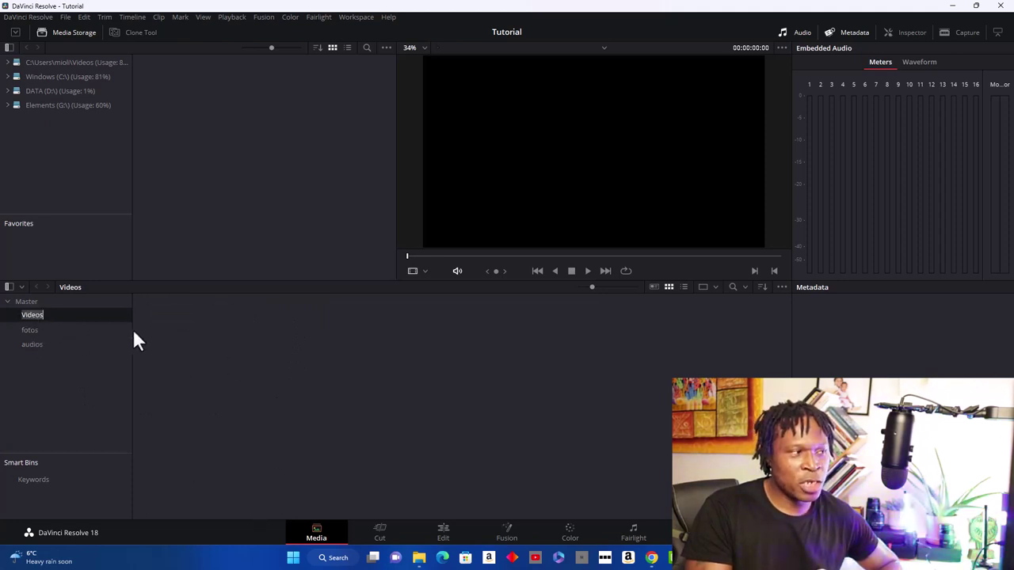
{"action": "left_click", "coordinate": [202, 367]}
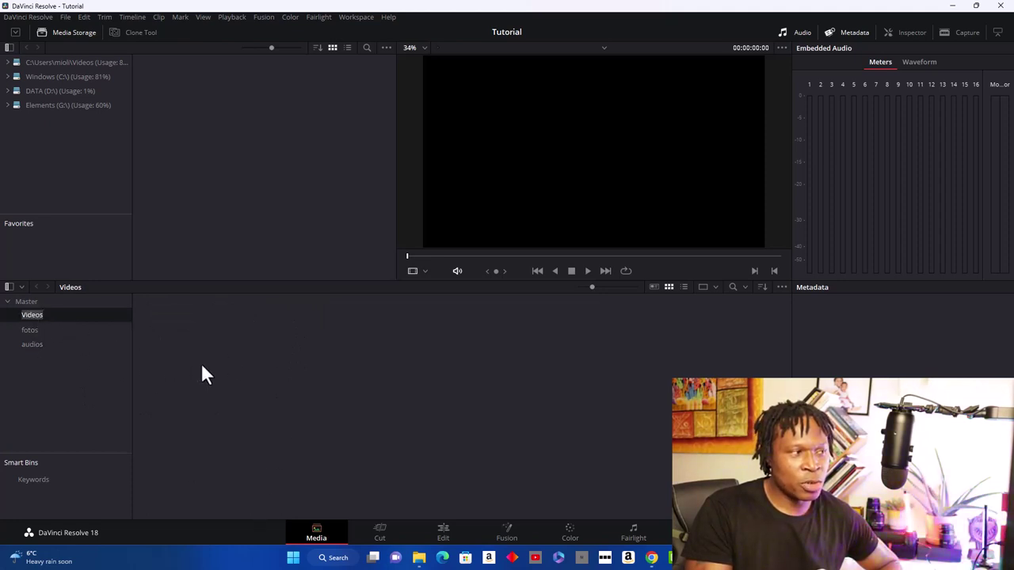
{"action": "left_click", "coordinate": [32, 306]}
Step: Import the two videos with thumbnails 23 and 19 from File Explorer into the Videos bin, changing the project frame rate to match the clips
{"action": "key", "text": "alt+Tab"}
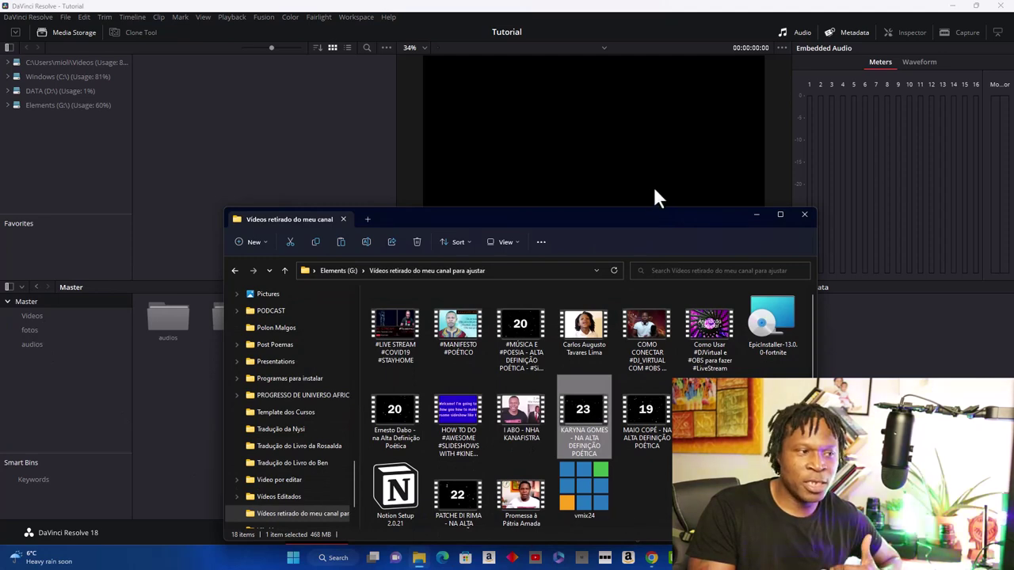
{"action": "left_click_drag", "start_coordinate": [622, 219], "coordinate": [776, 215]}
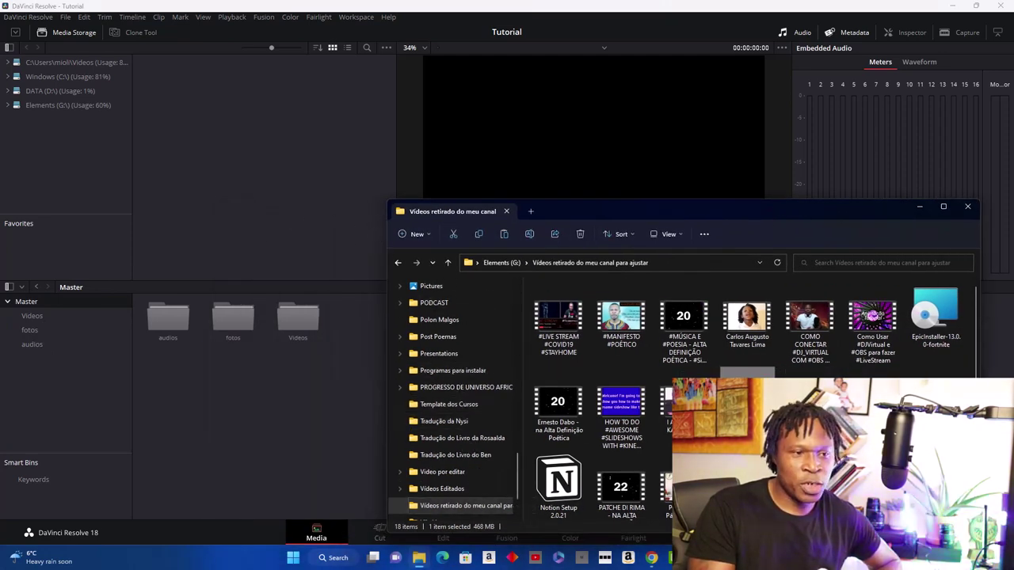
{"action": "left_click_drag", "start_coordinate": [747, 404], "coordinate": [299, 328]}
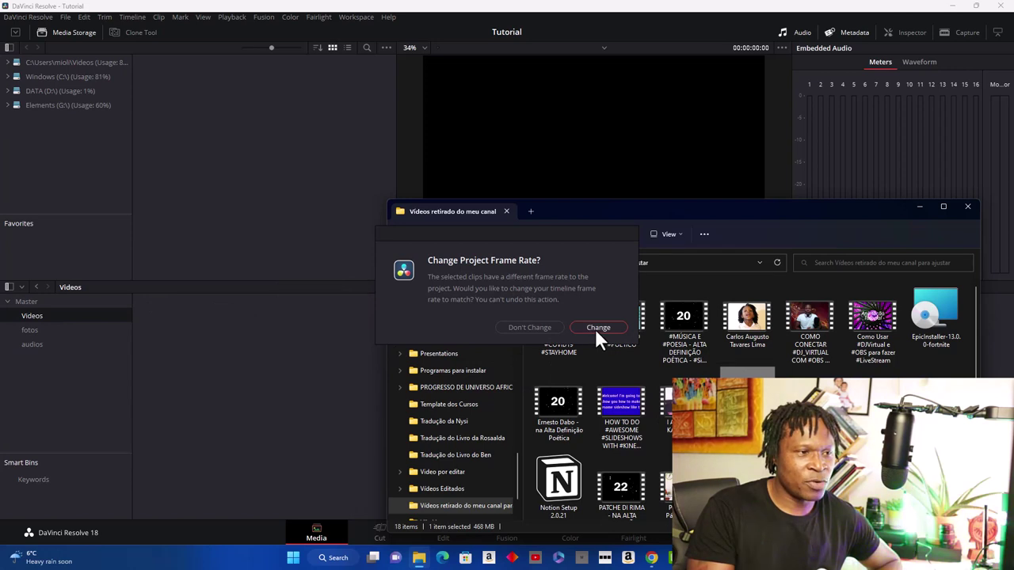
{"action": "left_click", "coordinate": [598, 327]}
{"action": "left_click", "coordinate": [596, 332]}
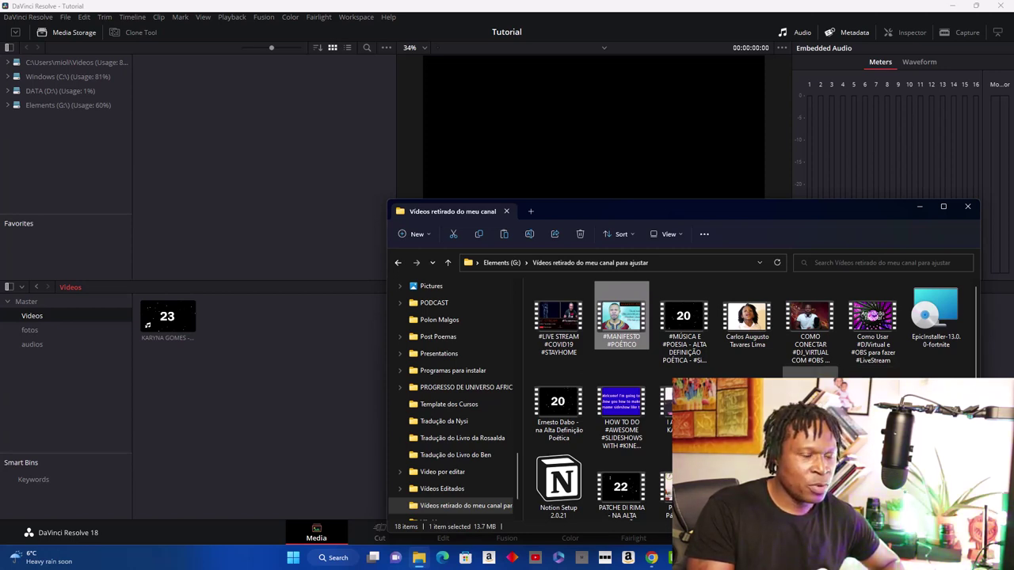
{"action": "left_click_drag", "start_coordinate": [681, 412], "coordinate": [166, 346]}
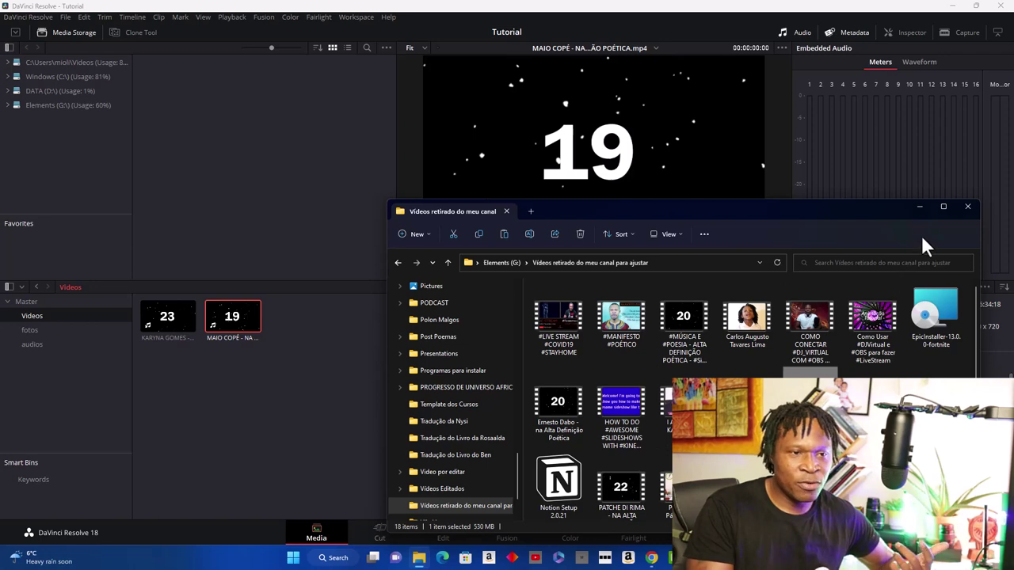
{"action": "left_click", "coordinate": [918, 206]}
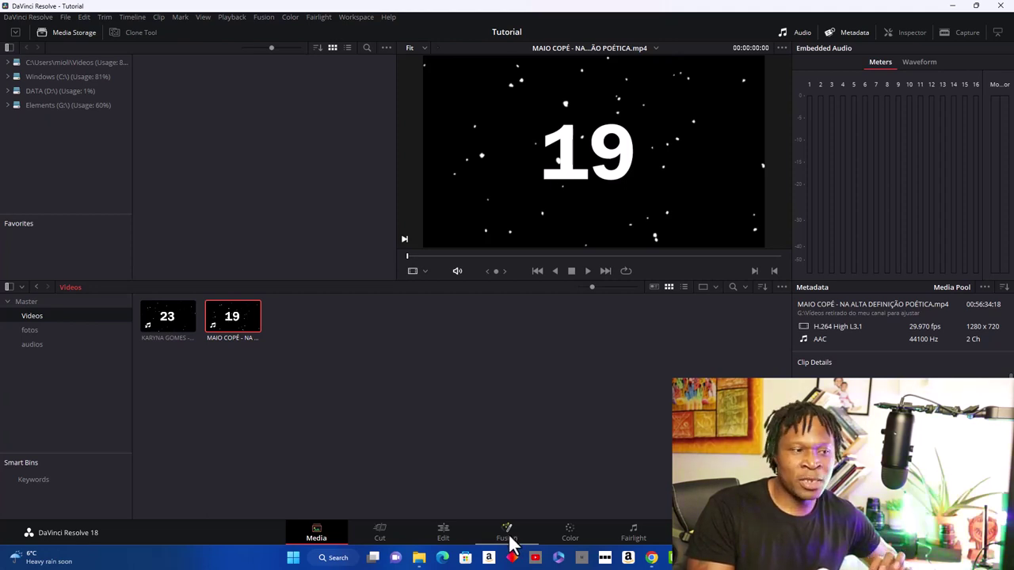
Step: View the imported clips on the Cut page and switch to the Edit page
{"action": "left_click", "coordinate": [381, 537]}
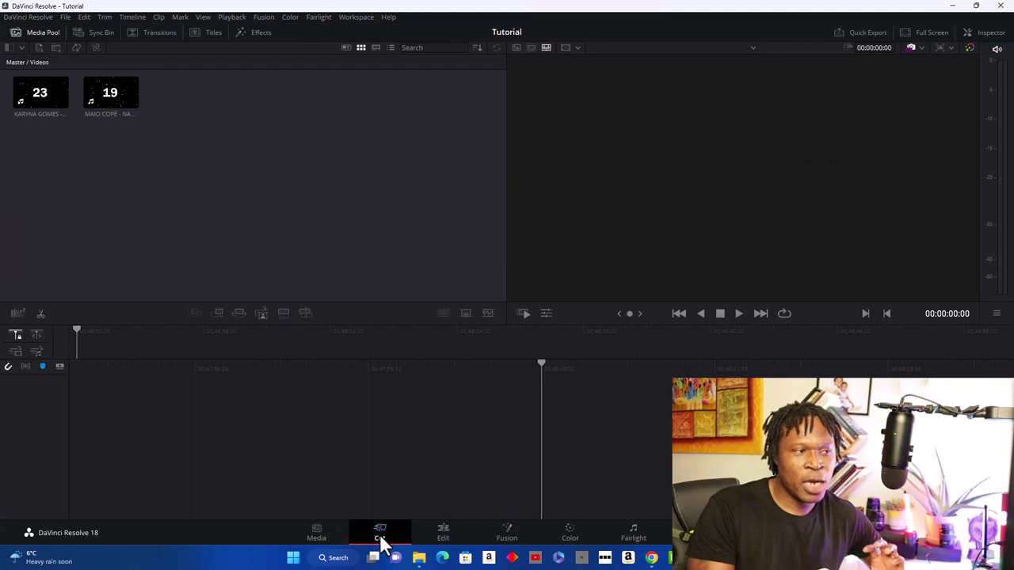
{"action": "left_click", "coordinate": [443, 532]}
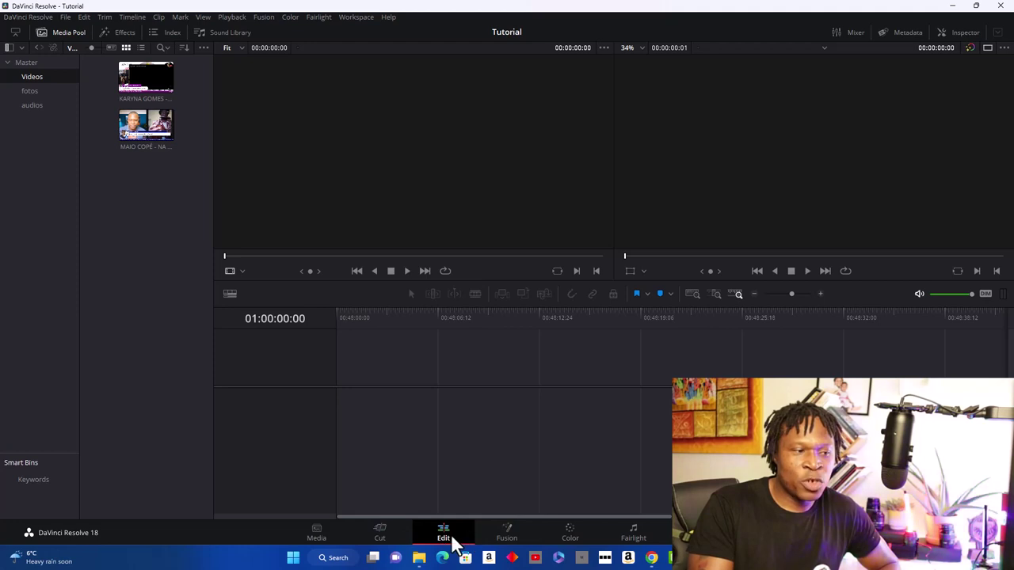
Step: Look through the Fusion, Color, Fairlight, Deliver, Media, Edit and Cut pages to compare their workspaces
{"action": "left_click", "coordinate": [507, 541]}
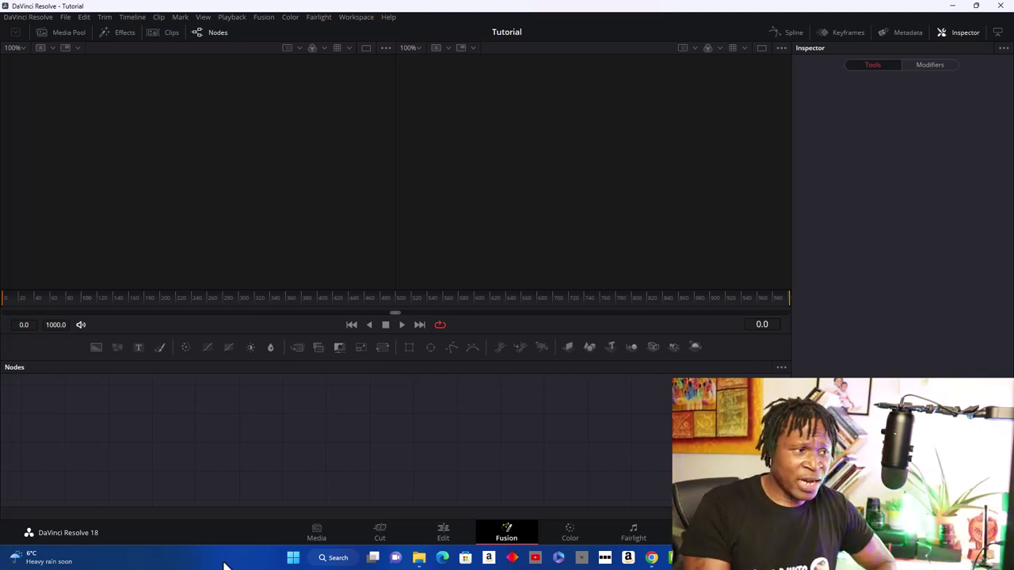
{"action": "left_click", "coordinate": [572, 536]}
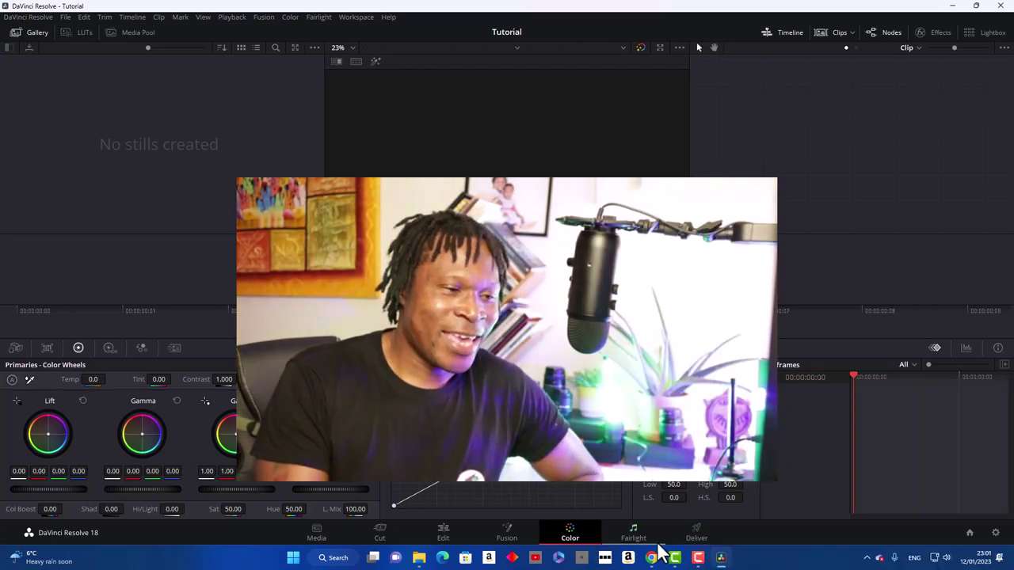
{"action": "left_click", "coordinate": [637, 535]}
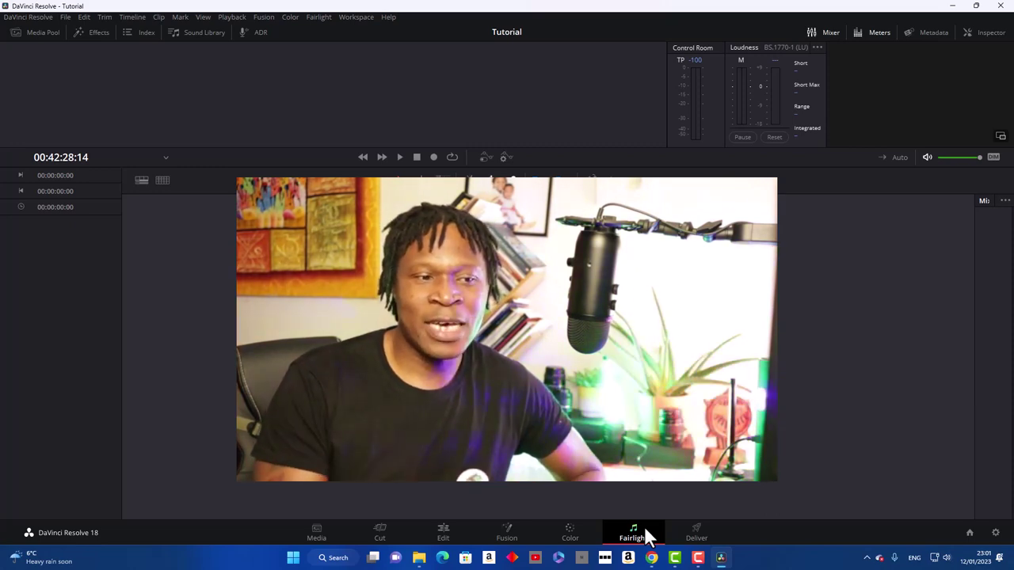
{"action": "left_click", "coordinate": [701, 539]}
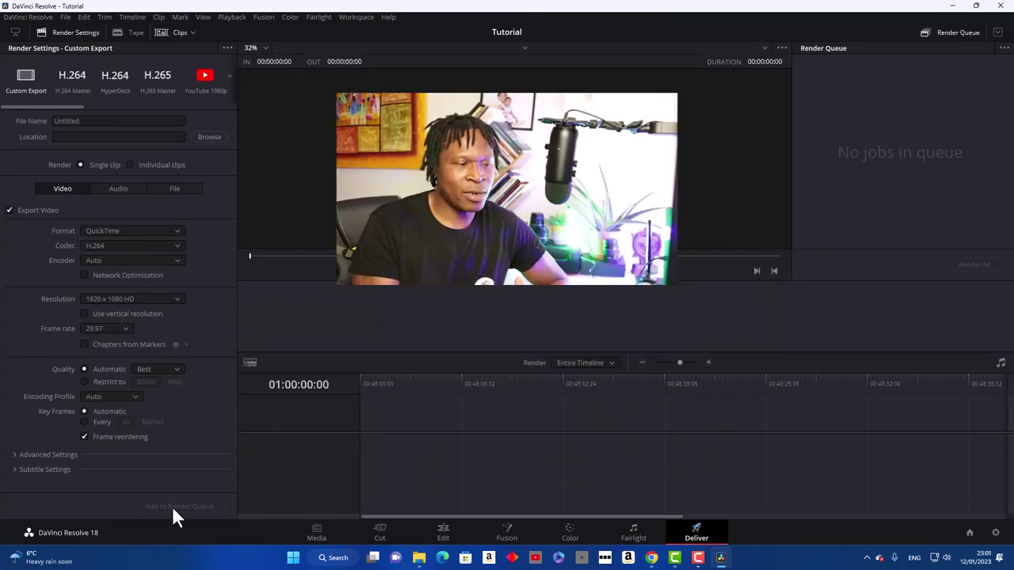
{"action": "left_click", "coordinate": [316, 536]}
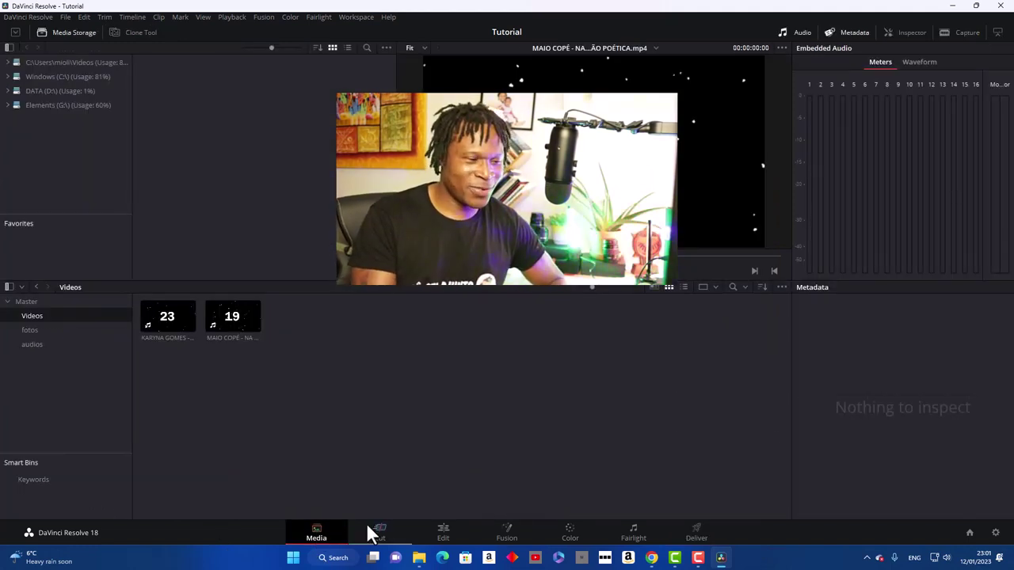
{"action": "left_click", "coordinate": [456, 543]}
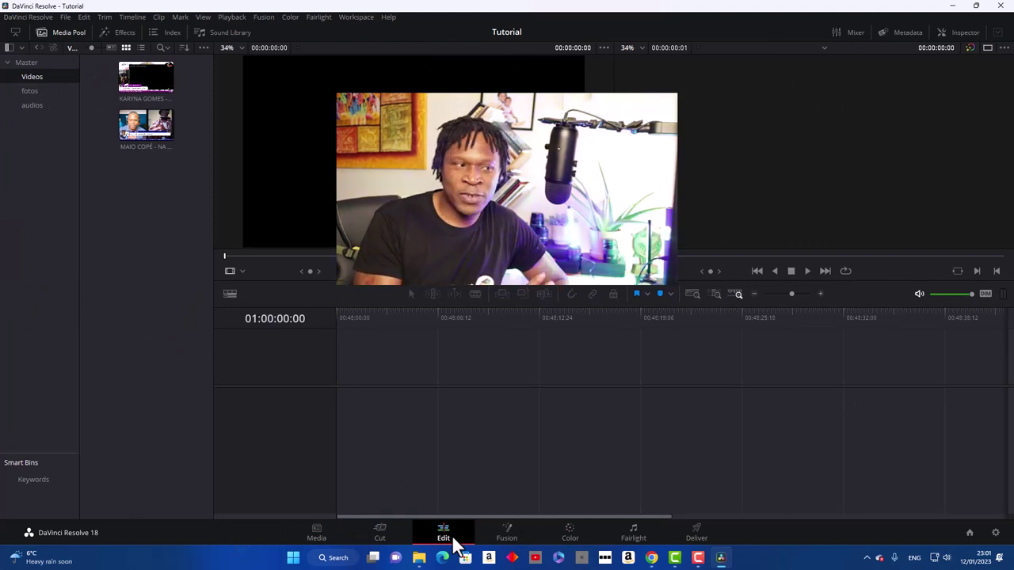
{"action": "left_click", "coordinate": [384, 536]}
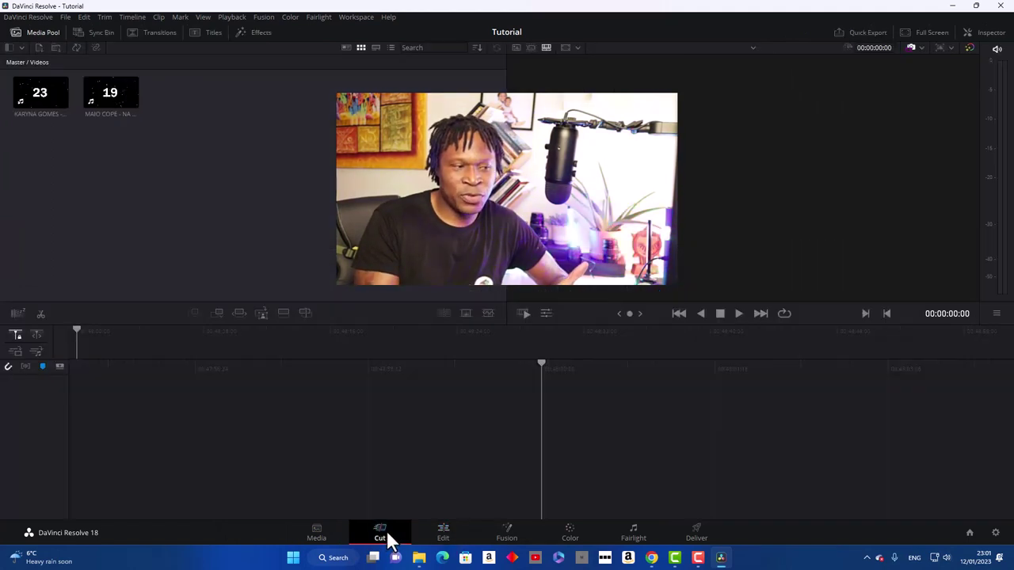
Step: Place the first video from the Videos bin on a new timeline on the Edit page and play its opening countdown
{"action": "left_click", "coordinate": [446, 534]}
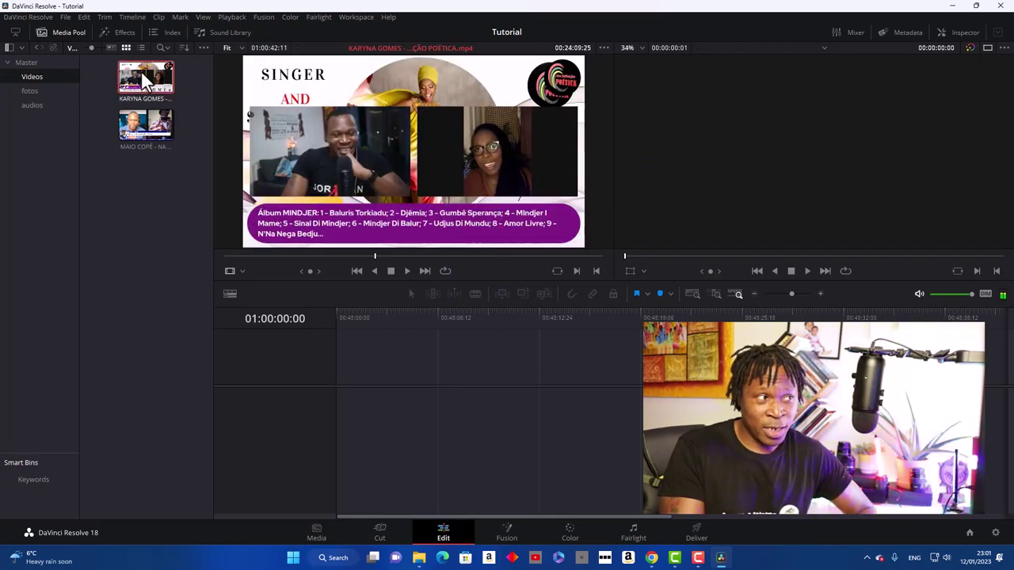
{"action": "left_click_drag", "start_coordinate": [141, 73], "coordinate": [365, 424]}
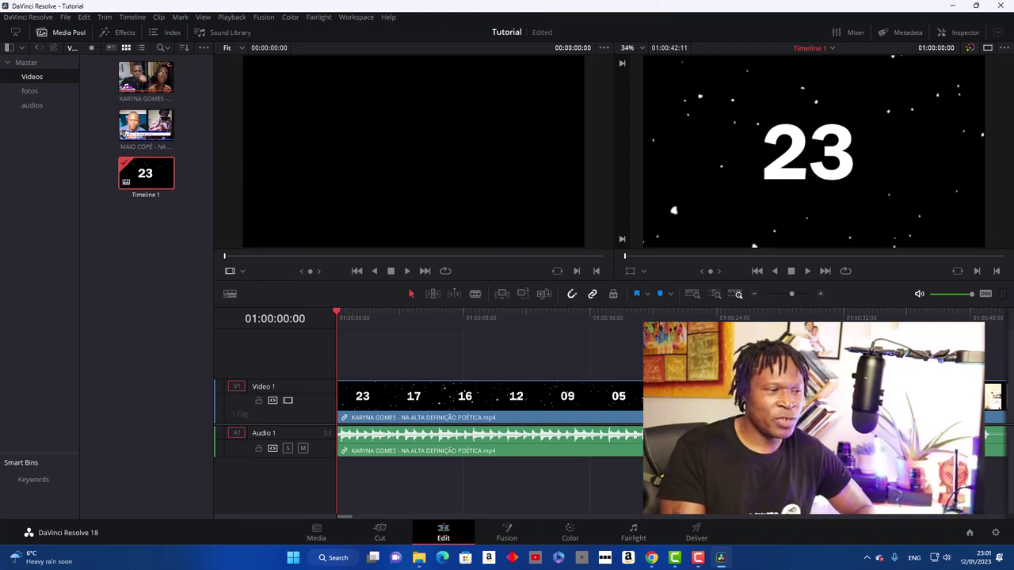
{"action": "key", "text": "space"}
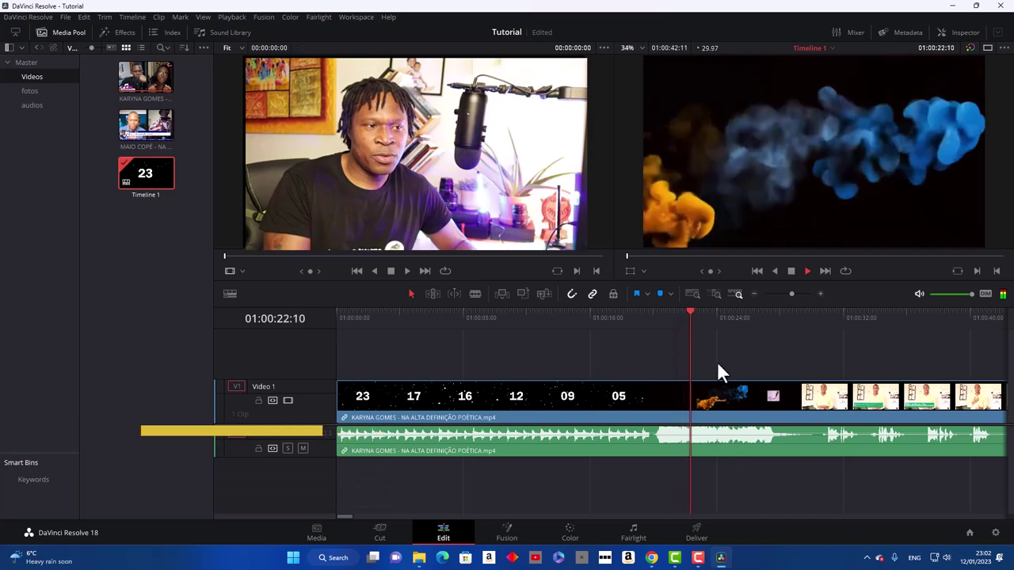
{"action": "key", "text": "space"}
Step: Split the clip with the blade at 01:00:20:04, where the opening countdown ends
{"action": "left_click_drag", "start_coordinate": [697, 315], "coordinate": [654, 316]}
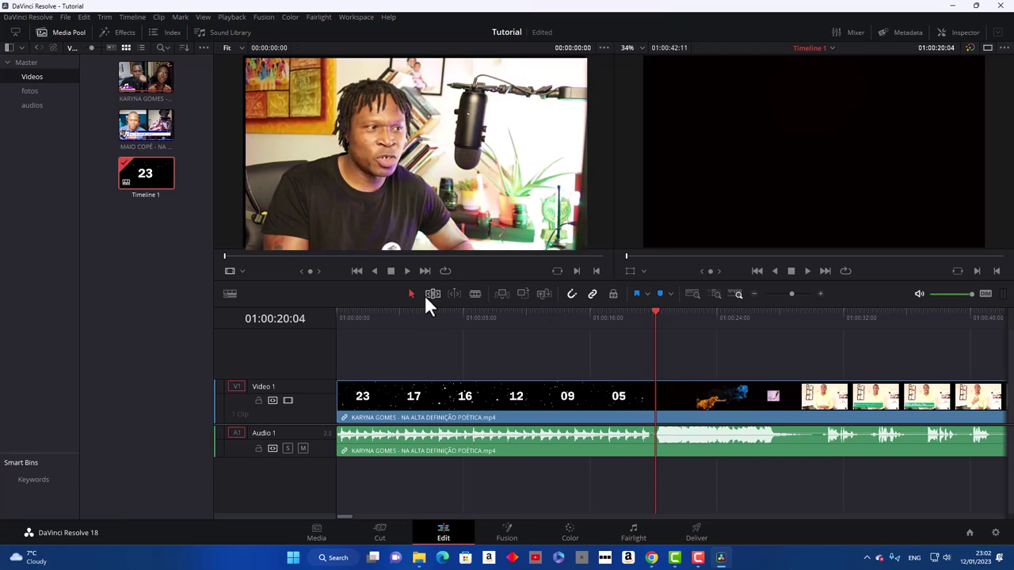
{"action": "left_click", "coordinate": [475, 294]}
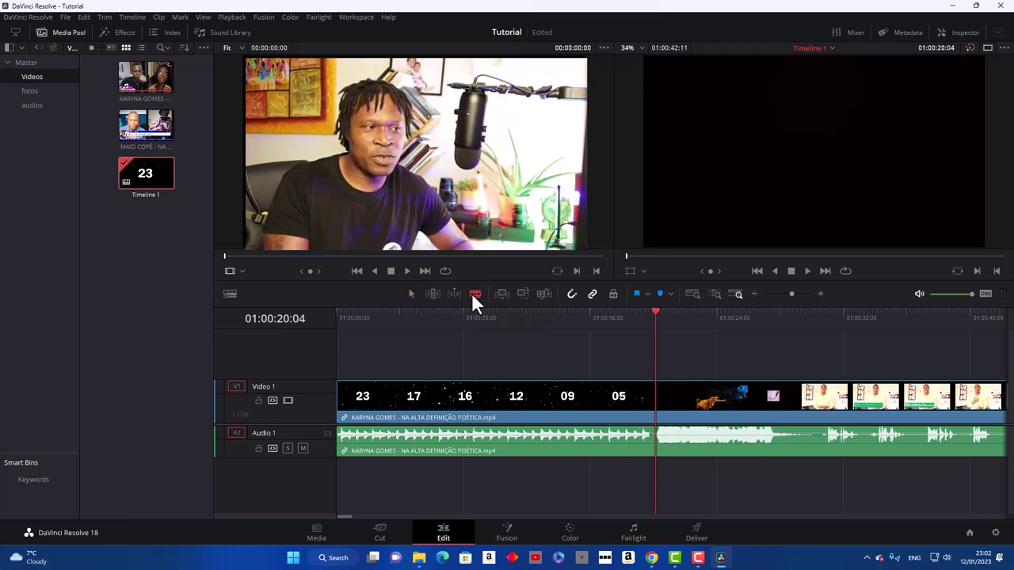
{"action": "left_click", "coordinate": [652, 434]}
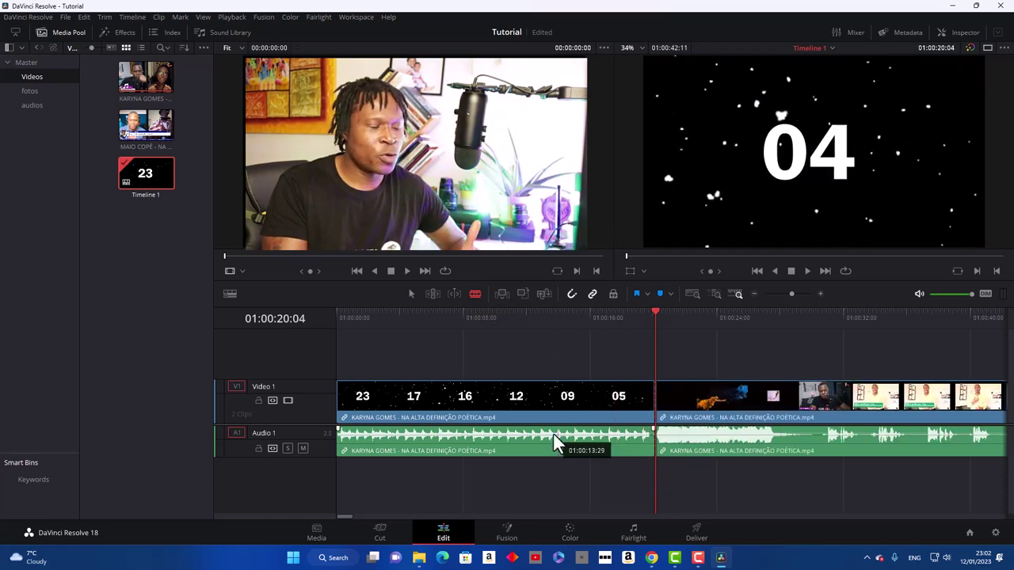
Step: Delete the countdown segment before the cut, close the gap it leaves and return the playhead to the timeline start
{"action": "left_click", "coordinate": [412, 295]}
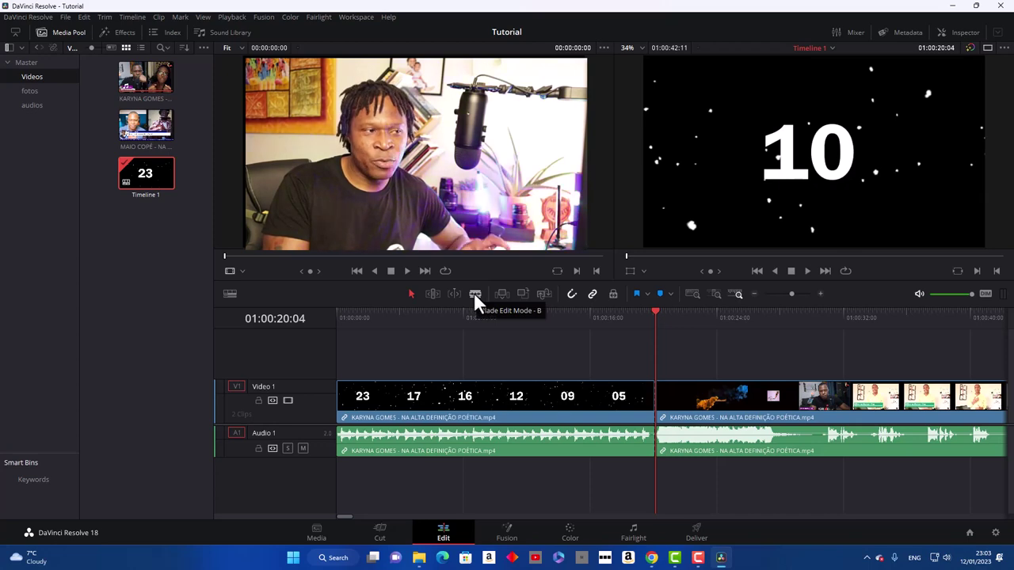
{"action": "left_click", "coordinate": [514, 449]}
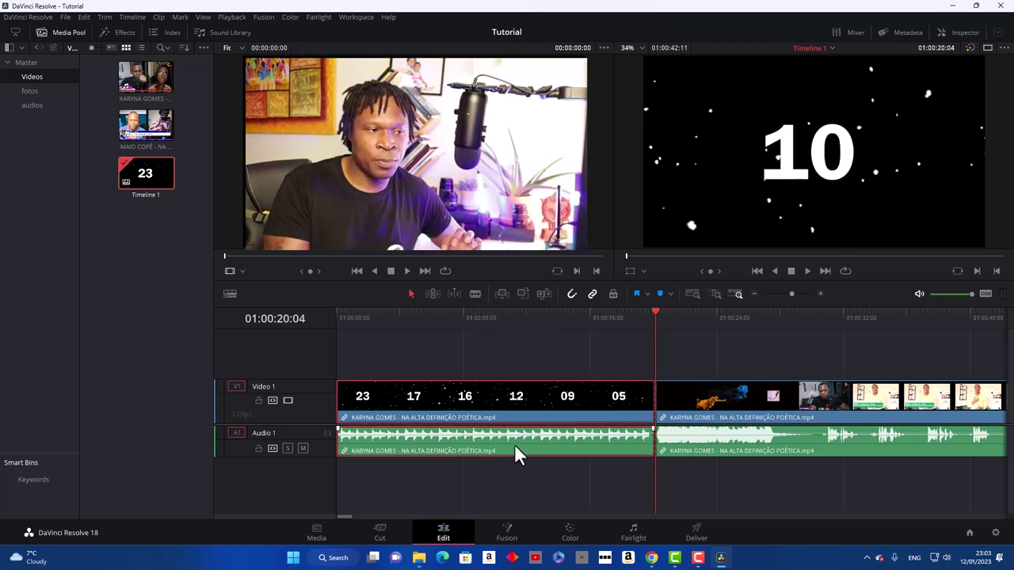
{"action": "key", "text": "Delete"}
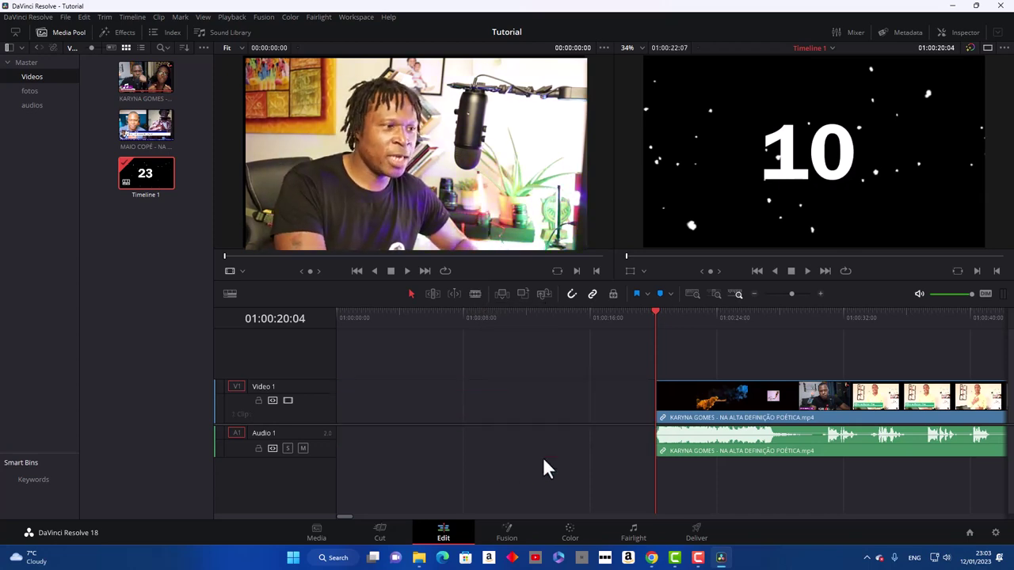
{"action": "key", "text": "Home"}
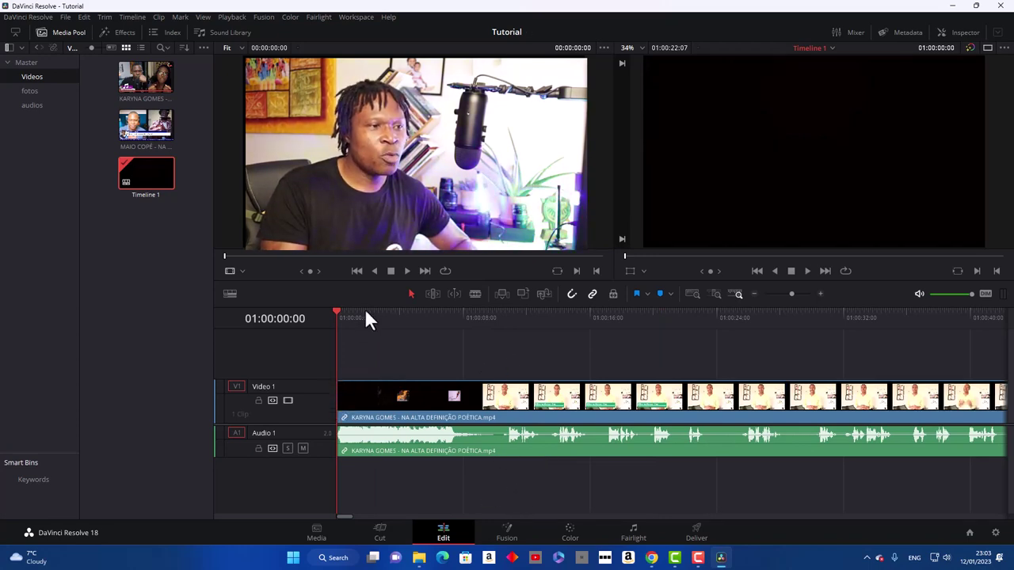
Step: Split the clip with the blade at 01:02:13:16, where the yellow-sweater presenter's introduction ends
{"action": "left_click_drag", "start_coordinate": [336, 312], "coordinate": [852, 407]}
{"action": "left_click_drag", "start_coordinate": [350, 517], "coordinate": [364, 514]}
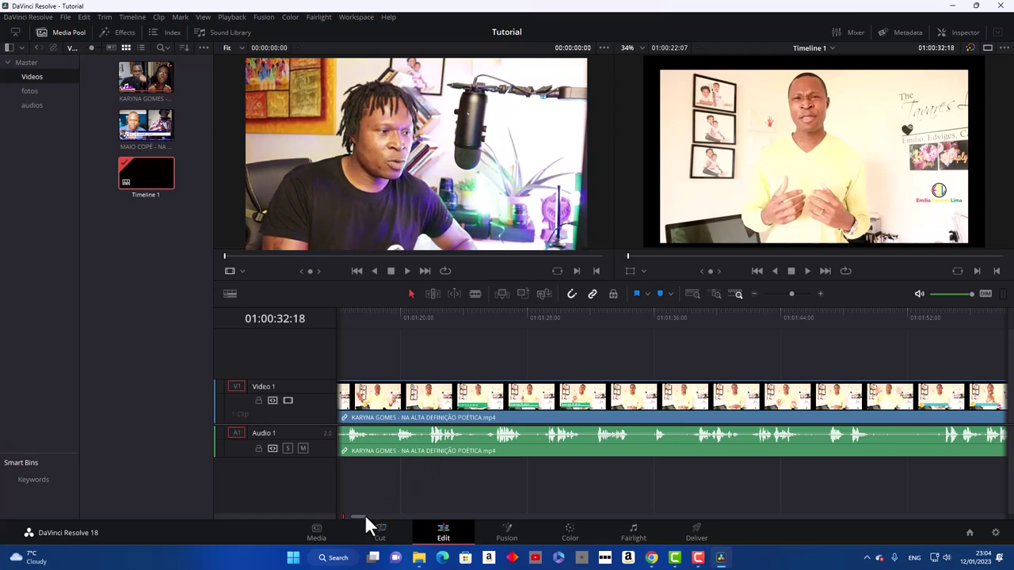
{"action": "left_click_drag", "start_coordinate": [362, 514], "coordinate": [354, 514]}
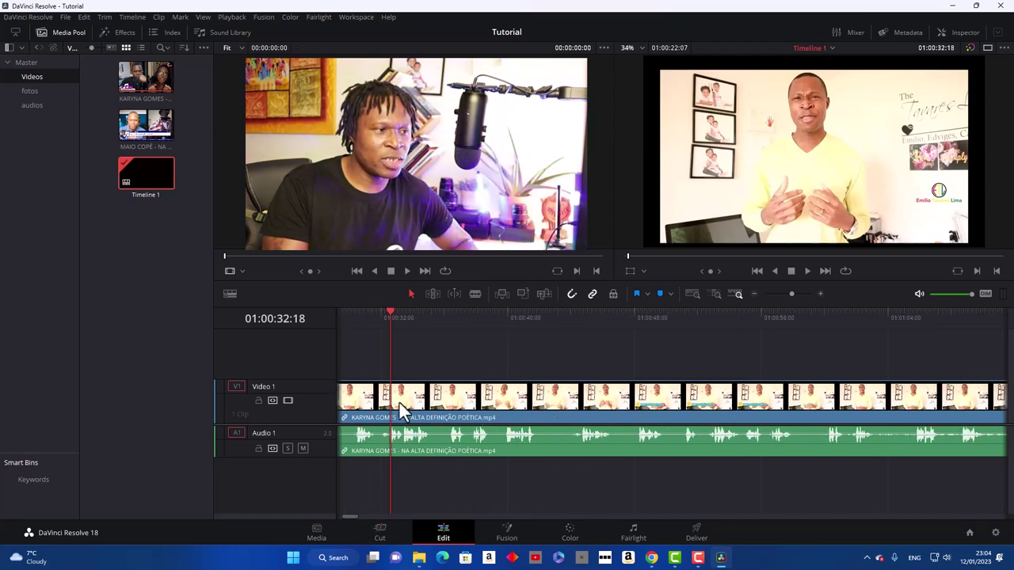
{"action": "left_click_drag", "start_coordinate": [388, 311], "coordinate": [694, 343]}
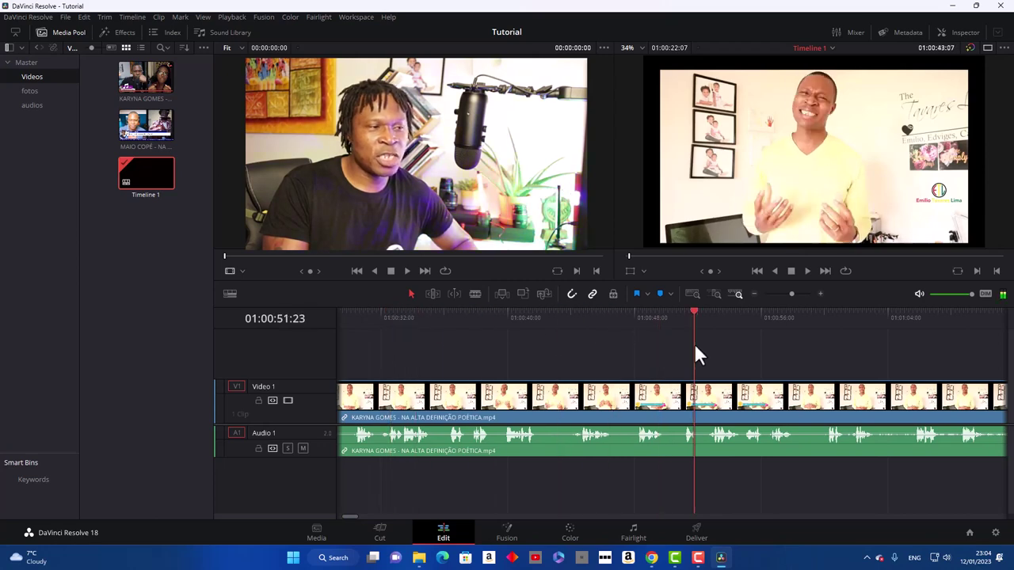
{"action": "left_click_drag", "start_coordinate": [790, 292], "coordinate": [776, 291]}
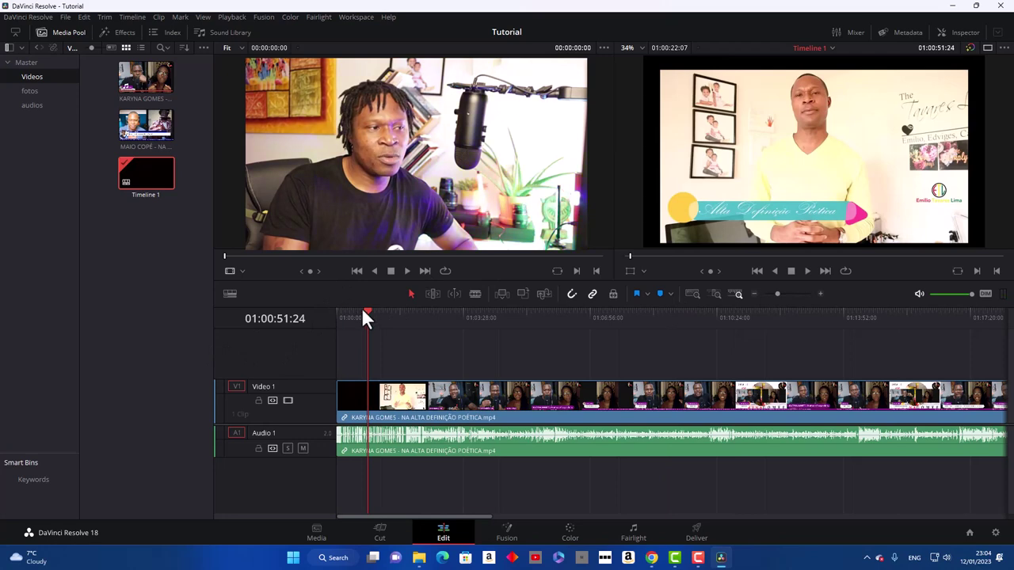
{"action": "left_click_drag", "start_coordinate": [365, 308], "coordinate": [414, 324]}
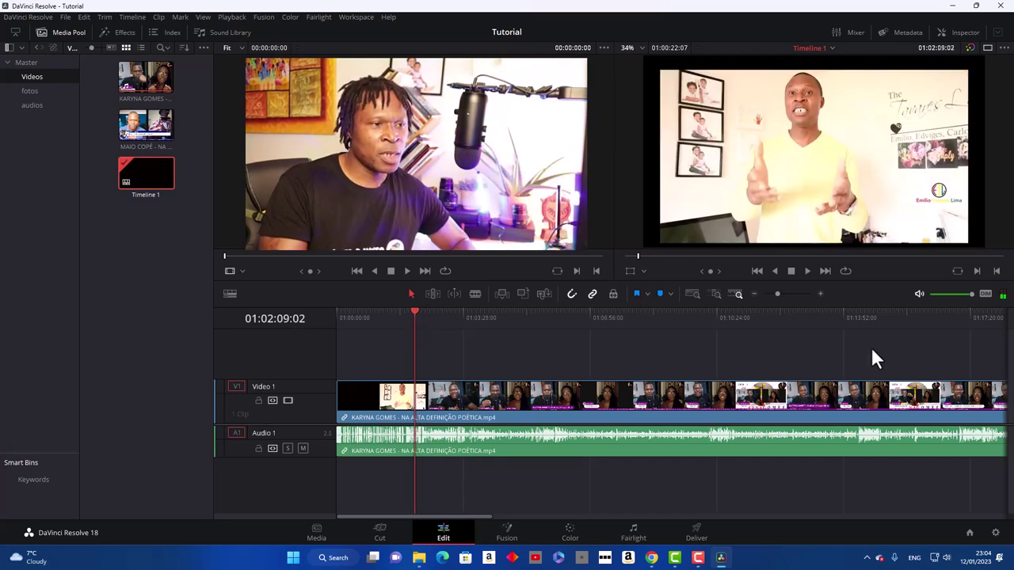
{"action": "left_click", "coordinate": [820, 294]}
{"action": "left_click", "coordinate": [819, 293]}
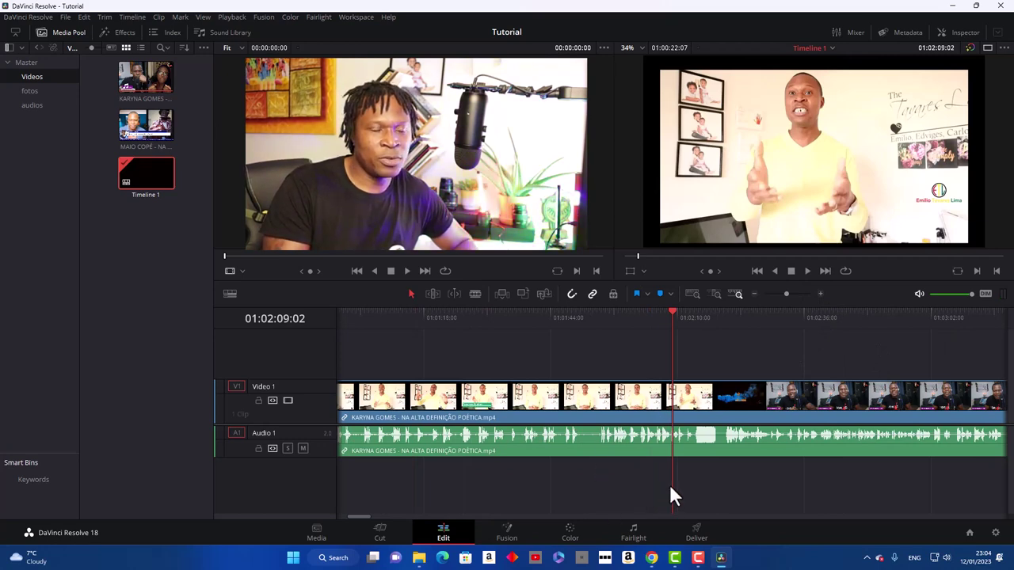
{"action": "left_click_drag", "start_coordinate": [674, 308], "coordinate": [694, 317]}
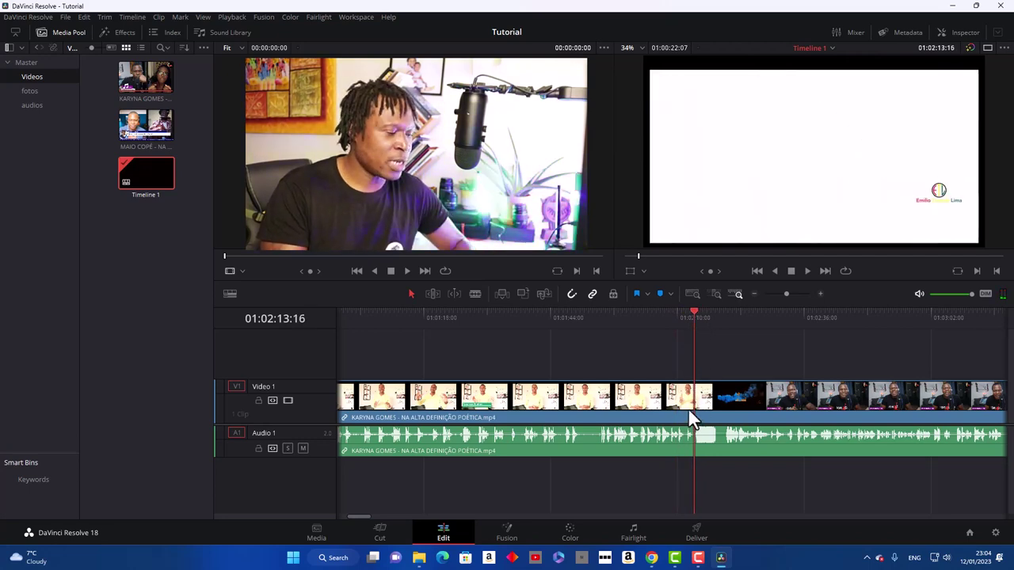
{"action": "key", "text": "b"}
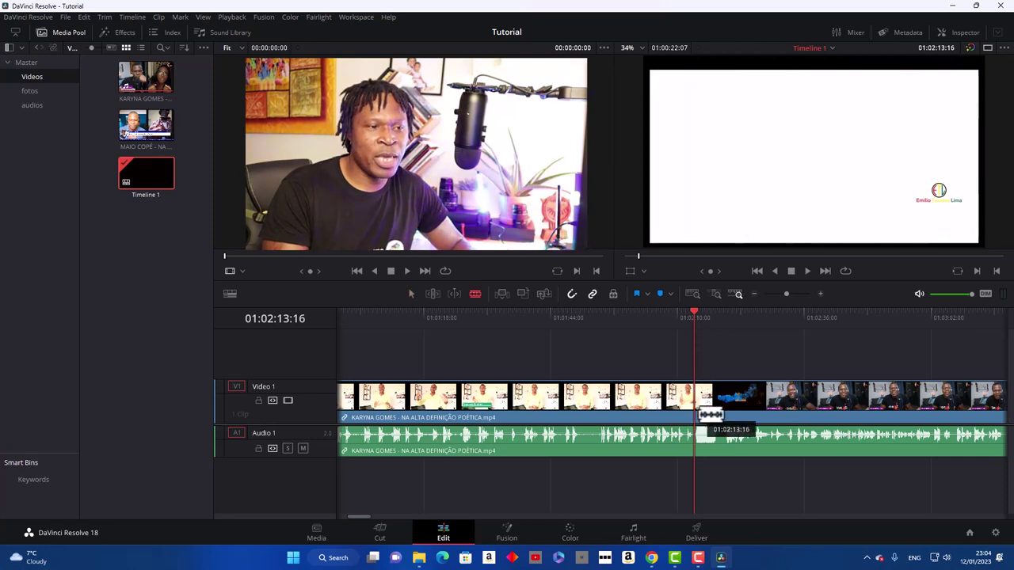
{"action": "left_click", "coordinate": [694, 396]}
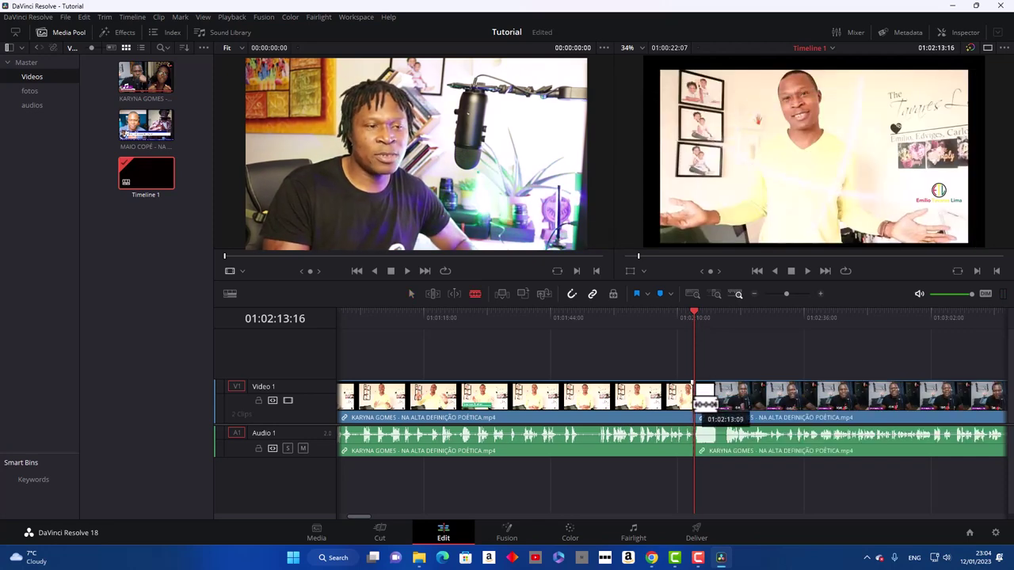
Step: Delete the presenter's introduction before the cut and start the remaining footage at the beginning of the timeline
{"action": "key", "text": "a"}
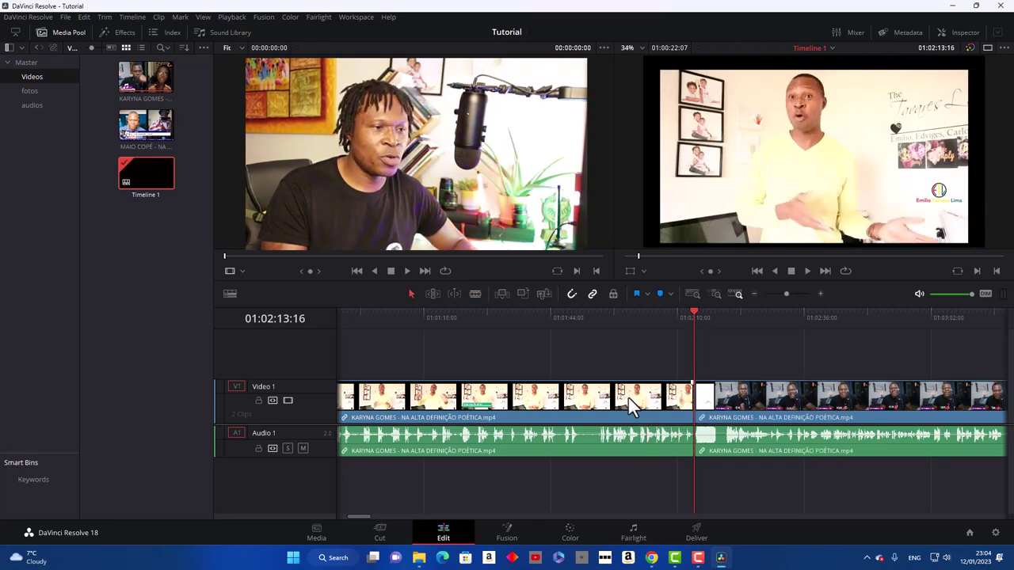
{"action": "left_click", "coordinate": [629, 396]}
{"action": "key", "text": "Delete"}
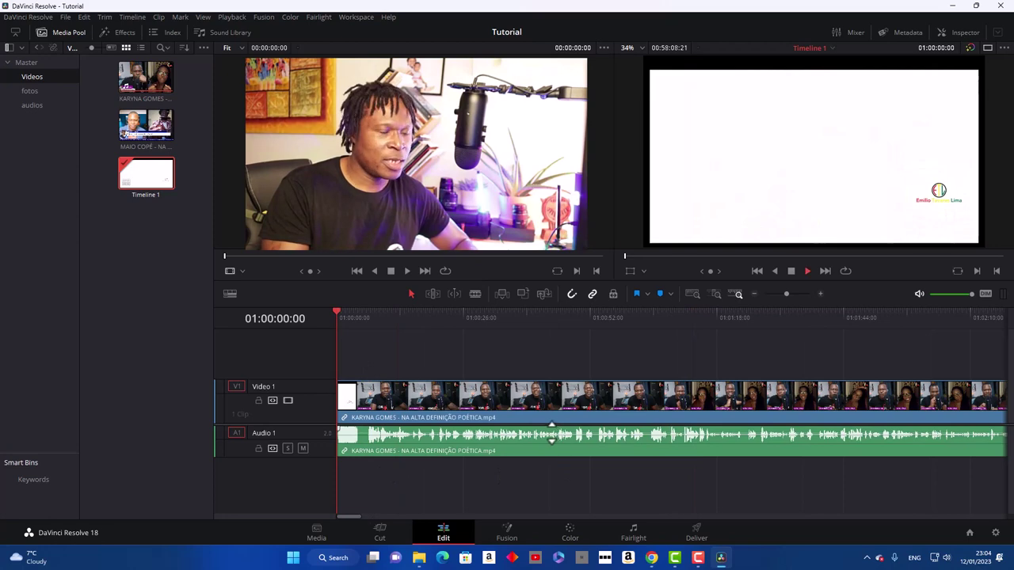
Step: Play the trimmed timeline from its start and skim the interview footage up to about 01:21:57
{"action": "key", "text": "space"}
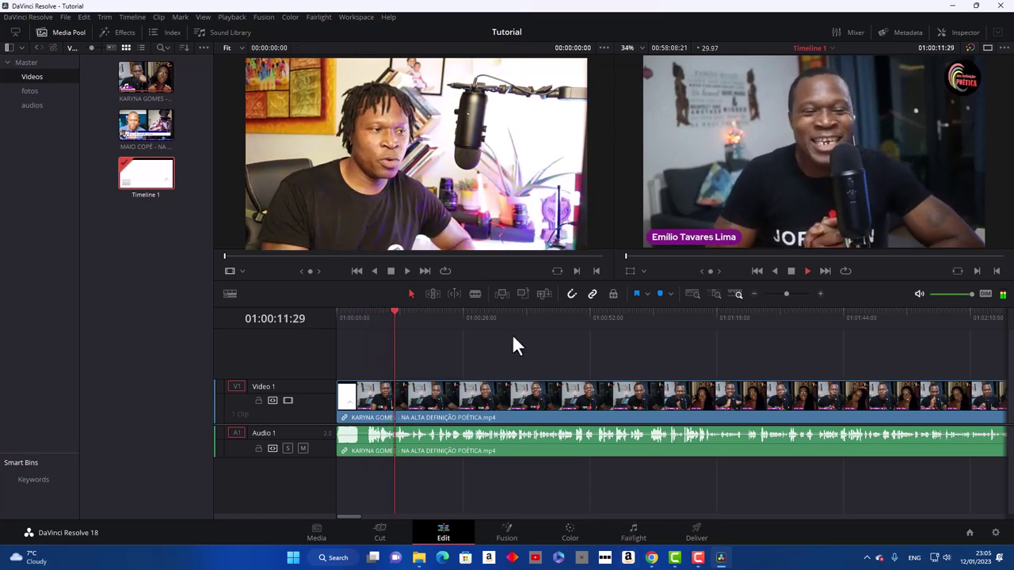
{"action": "left_click_drag", "start_coordinate": [396, 310], "coordinate": [540, 317]}
{"action": "left_click_drag", "start_coordinate": [646, 365], "coordinate": [734, 373]}
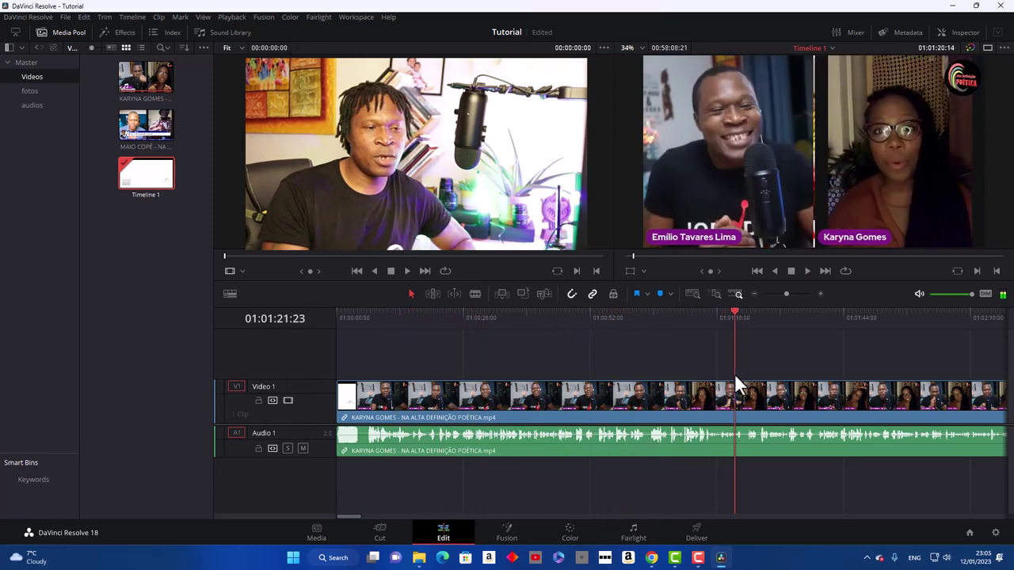
{"action": "key", "text": "space"}
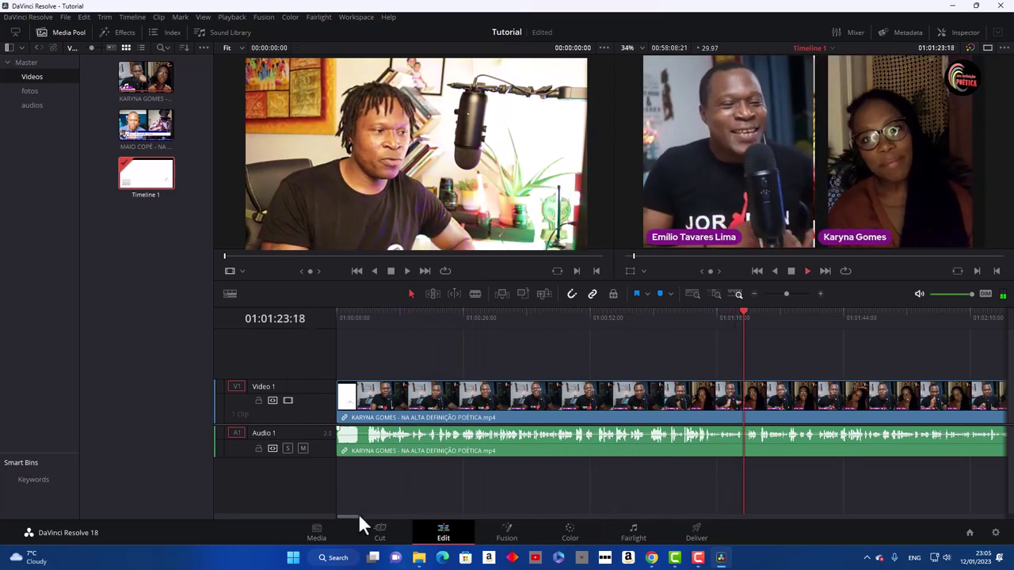
{"action": "left_click_drag", "start_coordinate": [785, 293], "coordinate": [774, 294]}
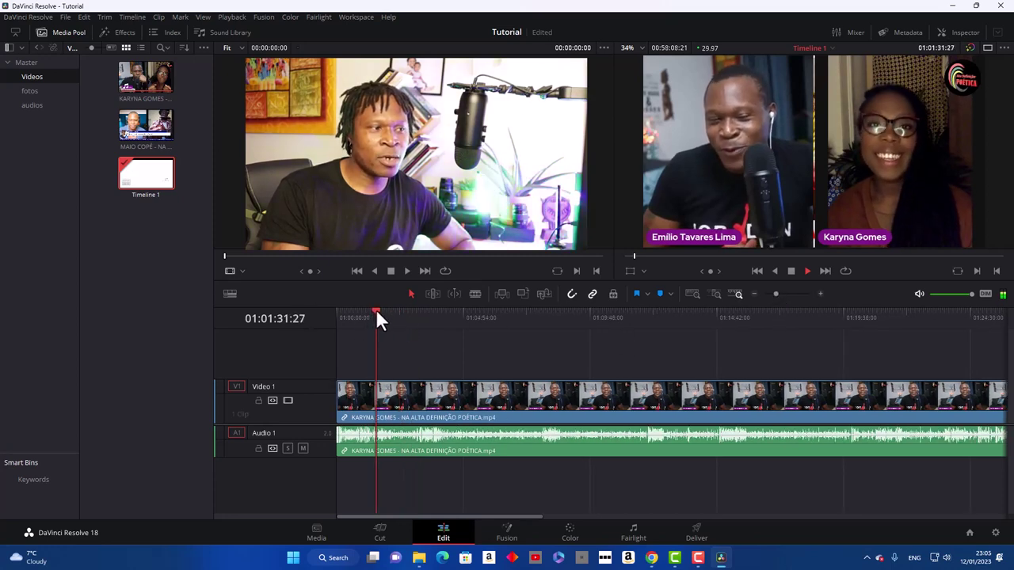
{"action": "left_click_drag", "start_coordinate": [378, 317], "coordinate": [443, 317]}
{"action": "left_click_drag", "start_coordinate": [534, 333], "coordinate": [588, 338]}
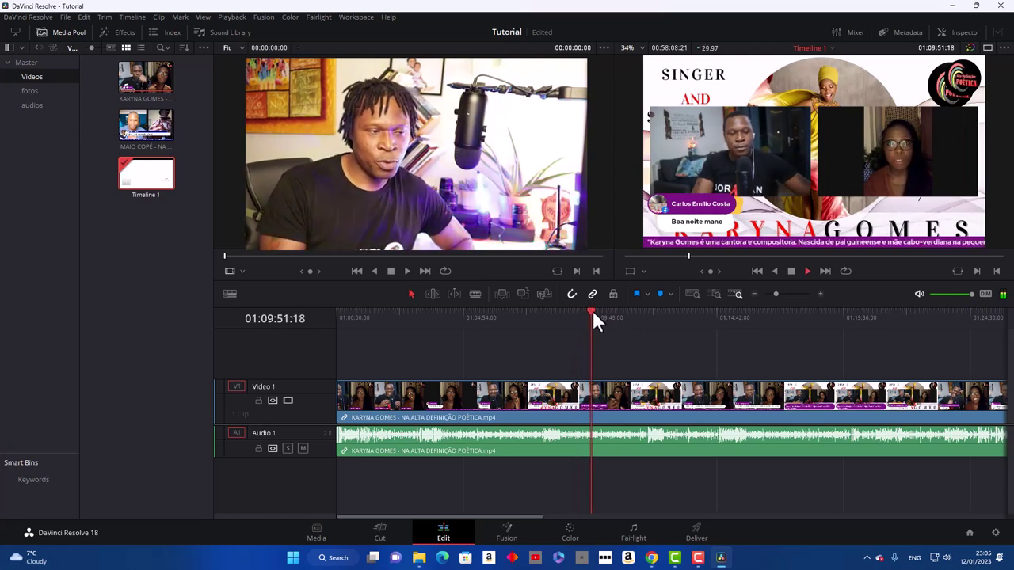
{"action": "left_click_drag", "start_coordinate": [592, 310], "coordinate": [902, 352]}
{"action": "key", "text": "space"}
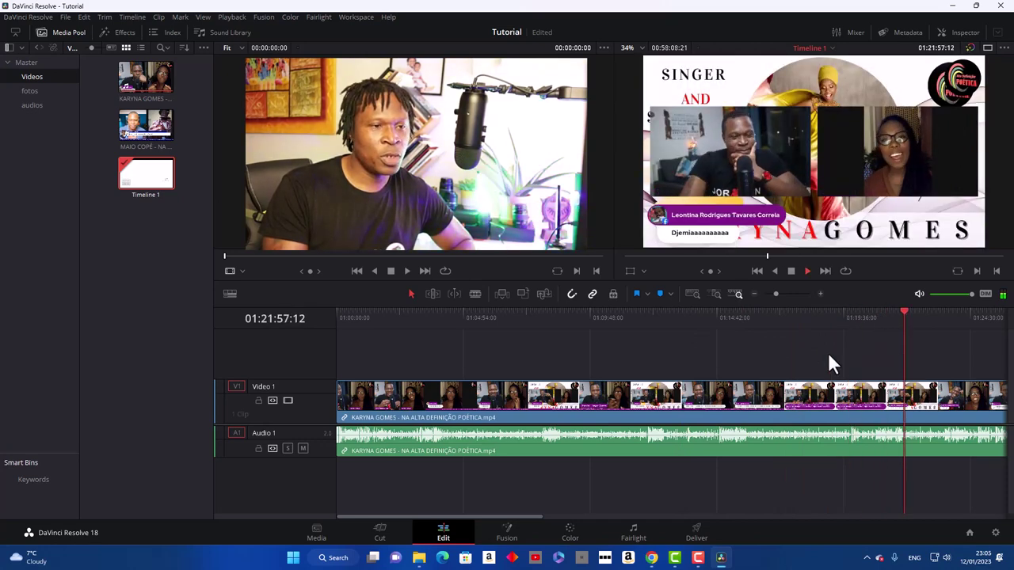
Step: Skim the footage again from about 01:09:53 and play the interview around 01:34:26 to find the next unwanted section
{"action": "left_click", "coordinate": [755, 294]}
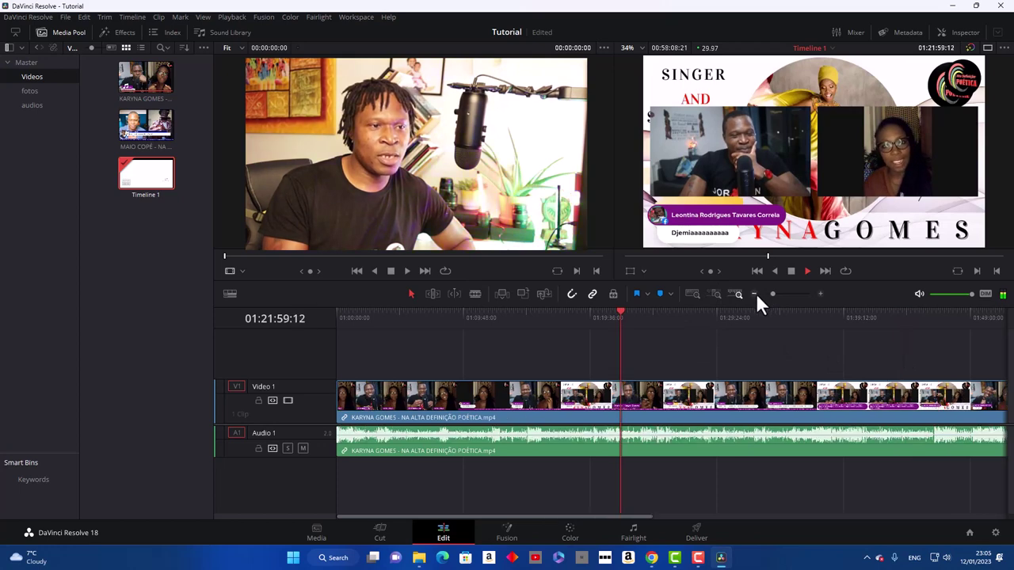
{"action": "left_click", "coordinate": [755, 294]}
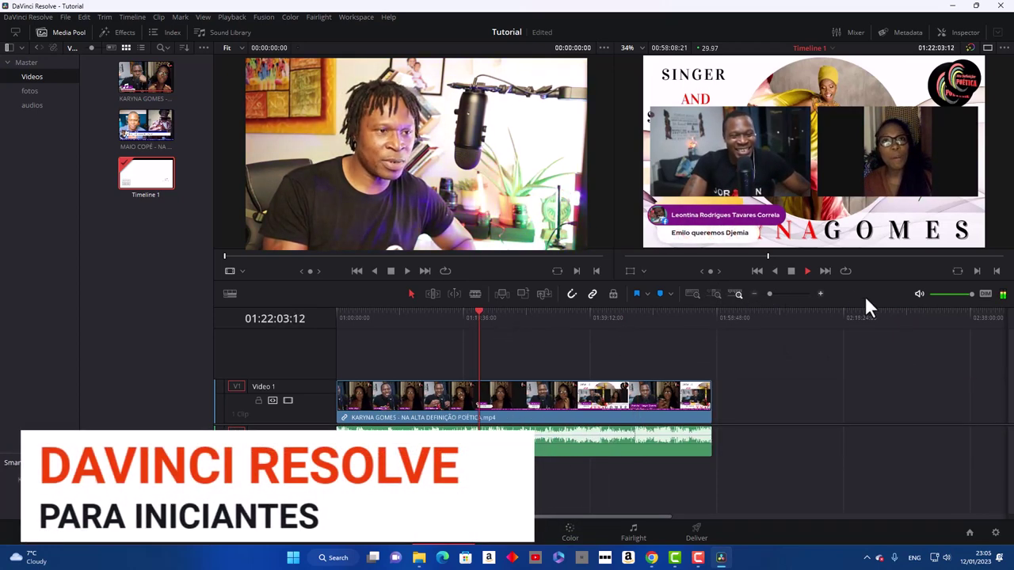
{"action": "left_click", "coordinate": [819, 294]}
{"action": "left_click", "coordinate": [820, 294]}
{"action": "left_click_drag", "start_coordinate": [674, 308], "coordinate": [356, 305]}
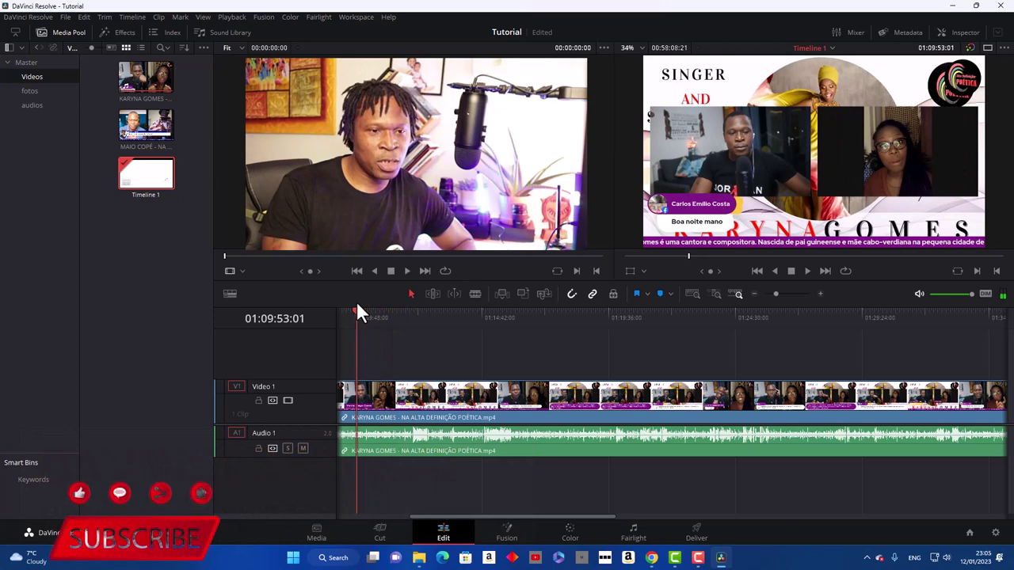
{"action": "key", "text": "space"}
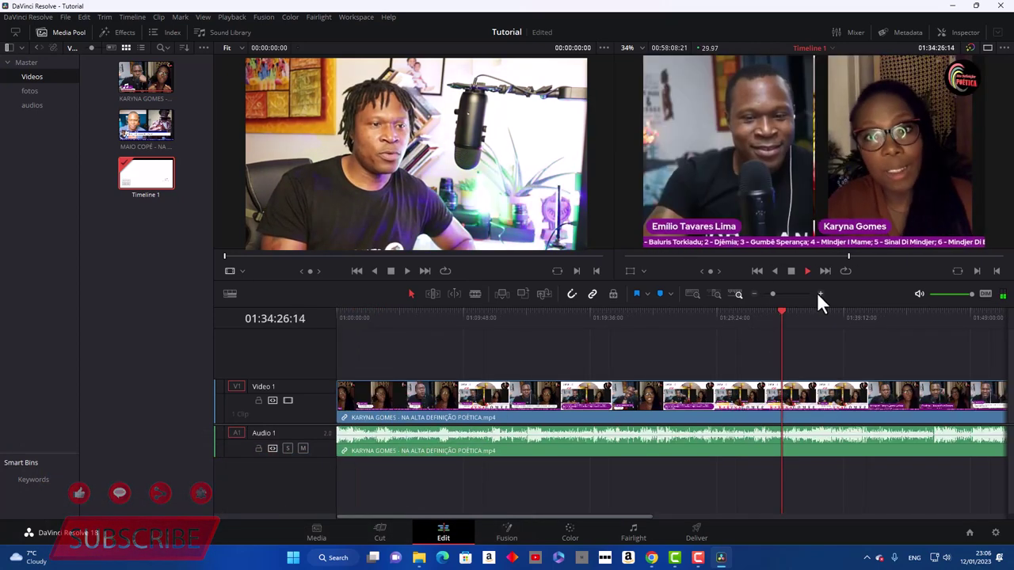
{"action": "left_click", "coordinate": [819, 294]}
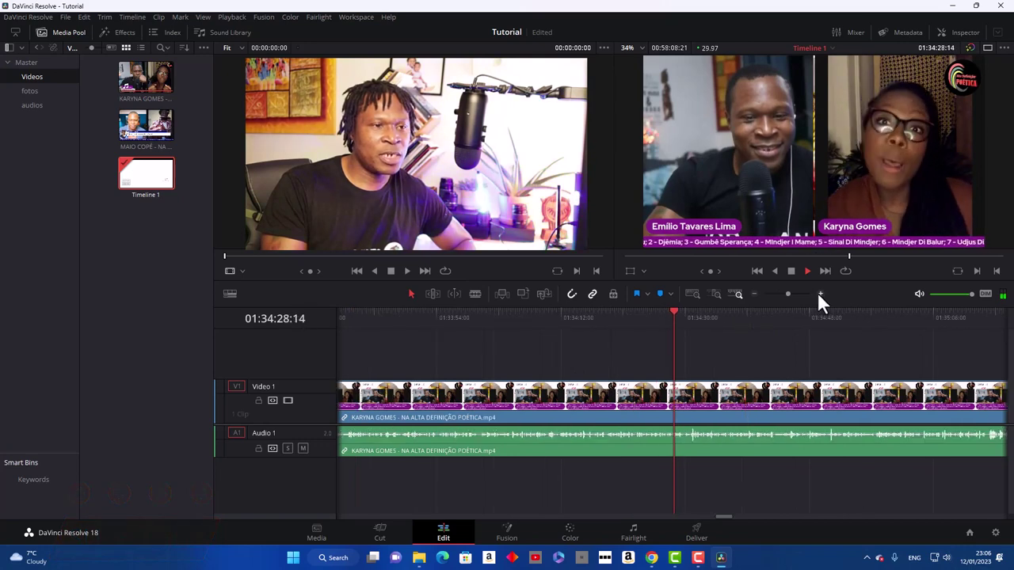
{"action": "left_click", "coordinate": [755, 294]}
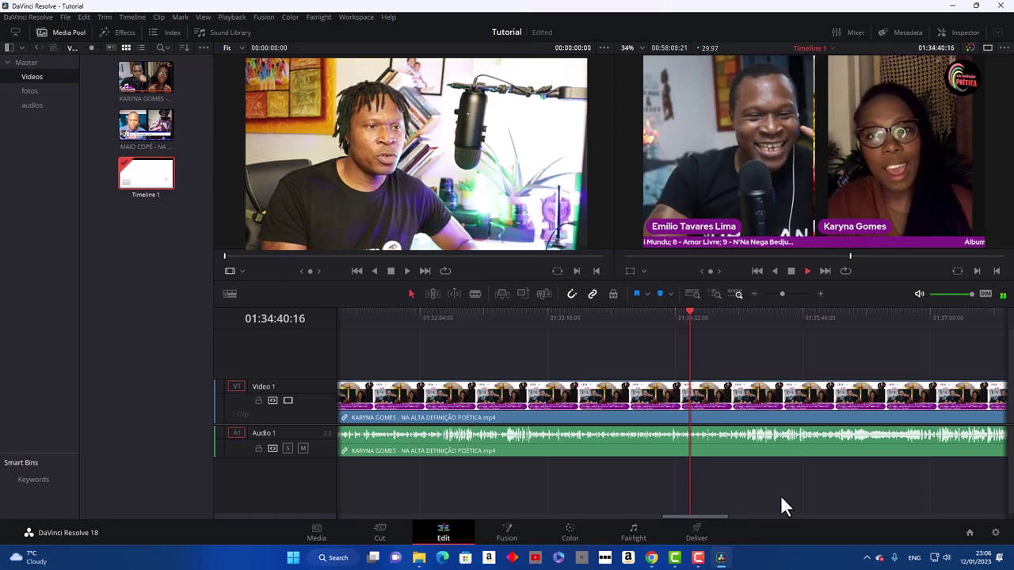
Step: Split the clip with the blade at 01:35:46:02, just before the shared music video begins
{"action": "left_click", "coordinate": [695, 310]}
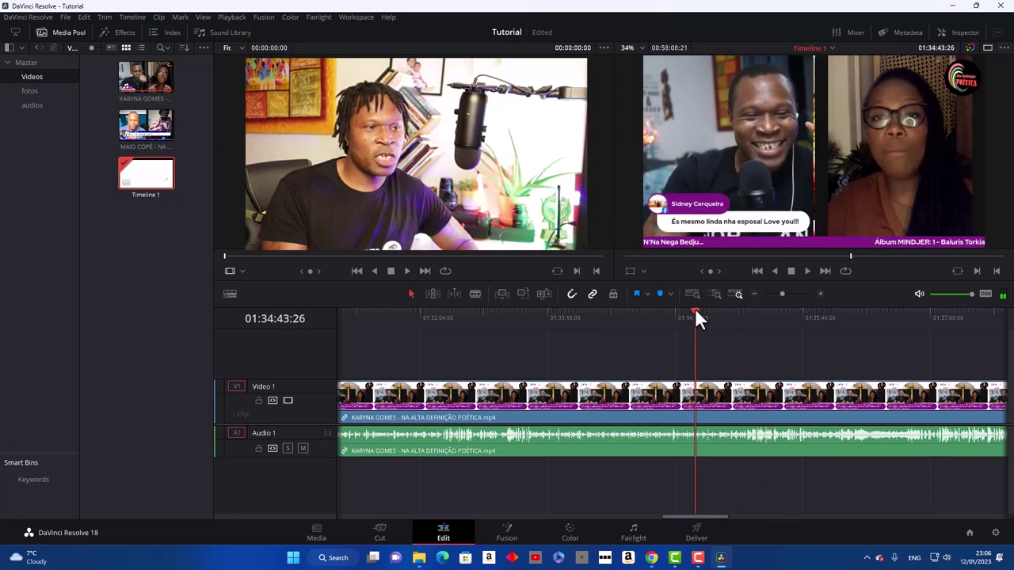
{"action": "left_click_drag", "start_coordinate": [695, 308], "coordinate": [798, 319]}
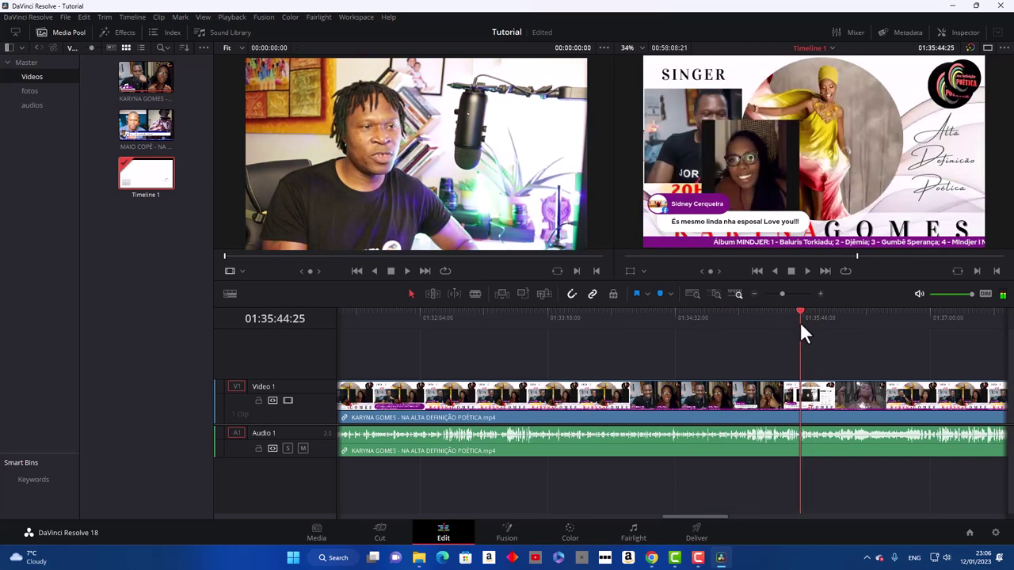
{"action": "key", "text": "space"}
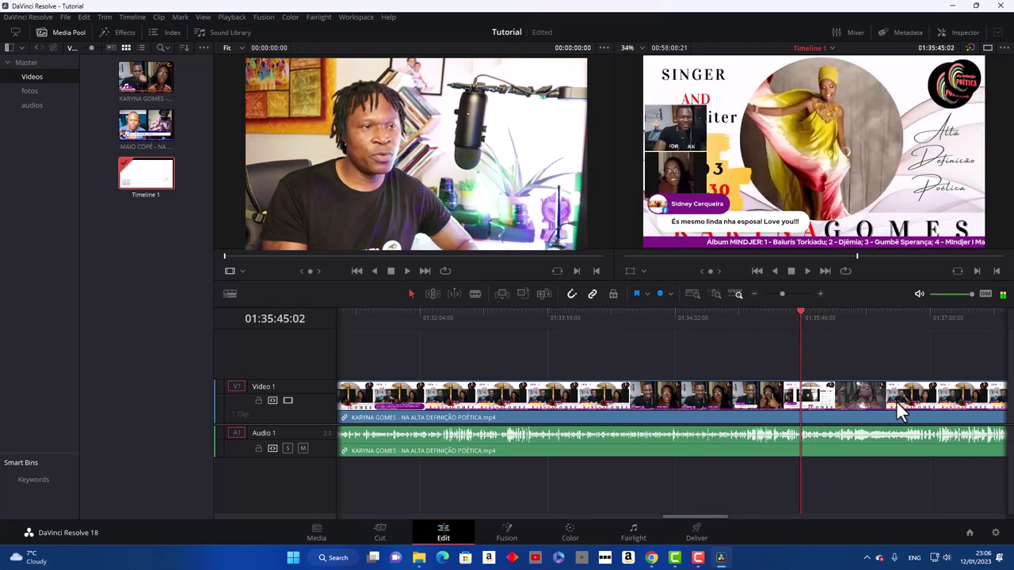
{"action": "key", "text": "space"}
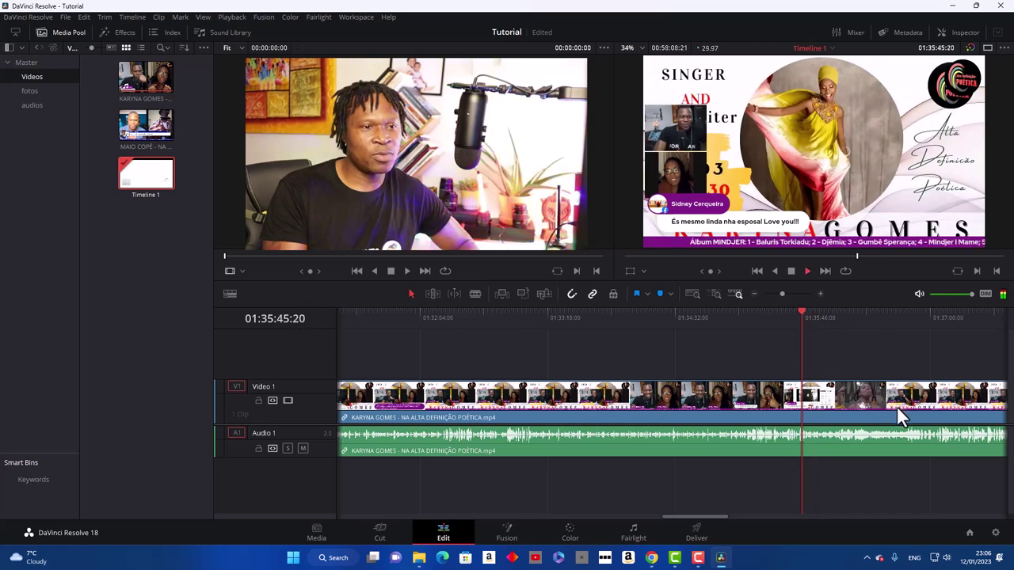
{"action": "key", "text": "space"}
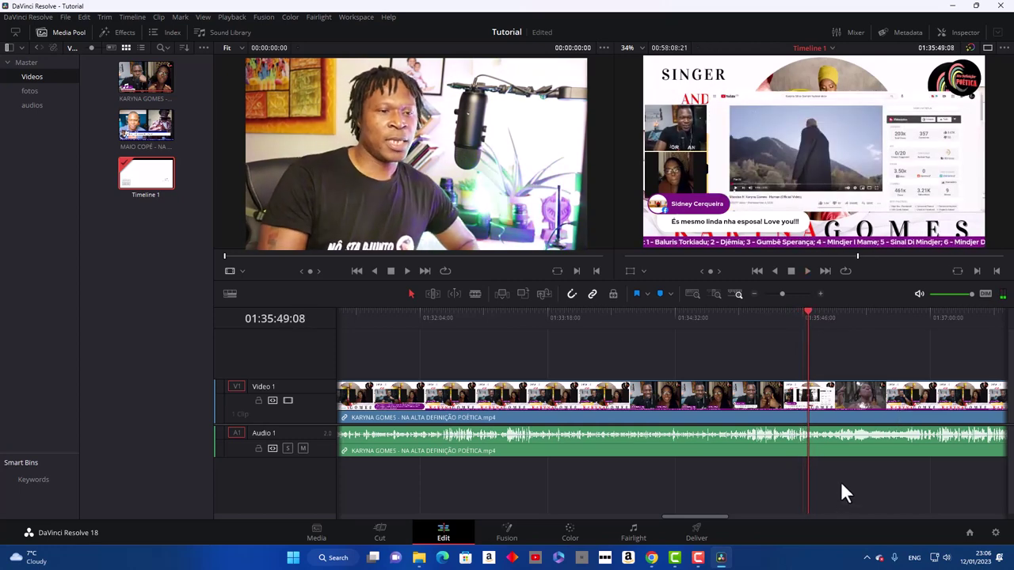
{"action": "left_click", "coordinate": [801, 333]}
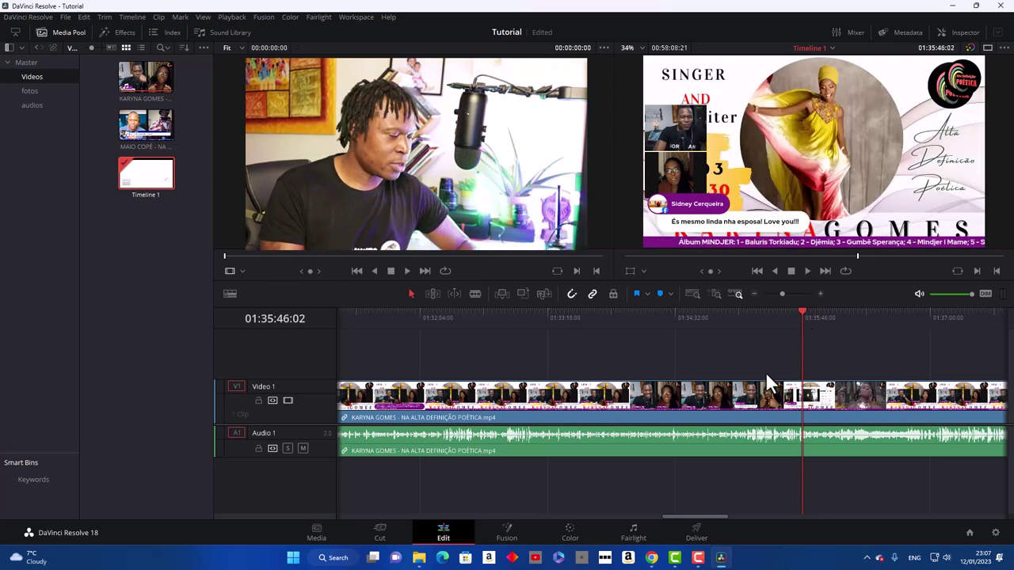
{"action": "left_click", "coordinate": [473, 294]}
{"action": "left_click", "coordinate": [804, 445]}
Step: Split the second clip with the blade at 01:36:52:14, near the end of the music video
{"action": "key", "text": "space"}
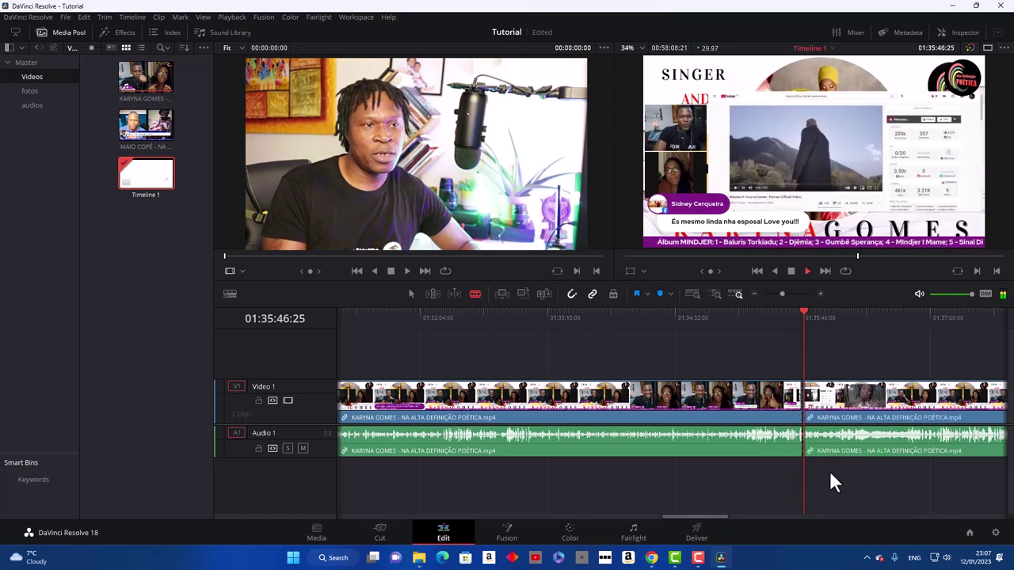
{"action": "left_click", "coordinate": [818, 311]}
{"action": "left_click_drag", "start_coordinate": [818, 310], "coordinate": [909, 325]}
{"action": "key", "text": "space"}
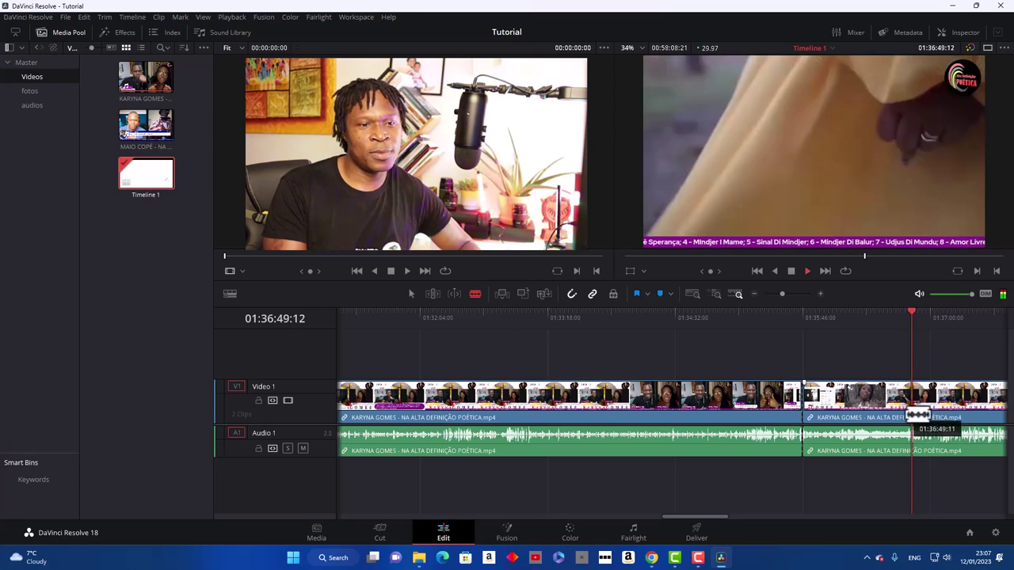
{"action": "left_click", "coordinate": [917, 415]}
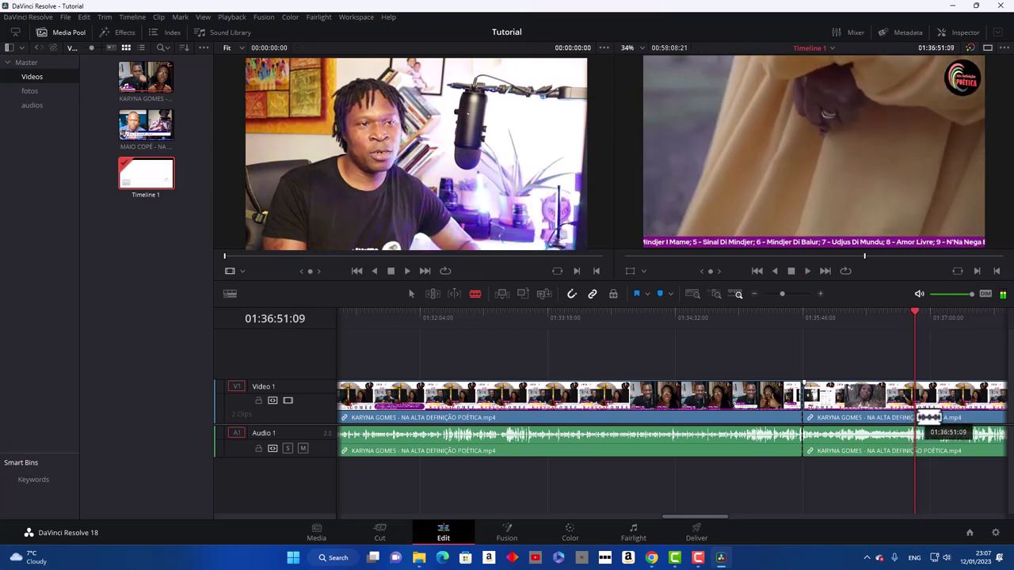
{"action": "key", "text": "space"}
{"action": "key", "text": "space"}
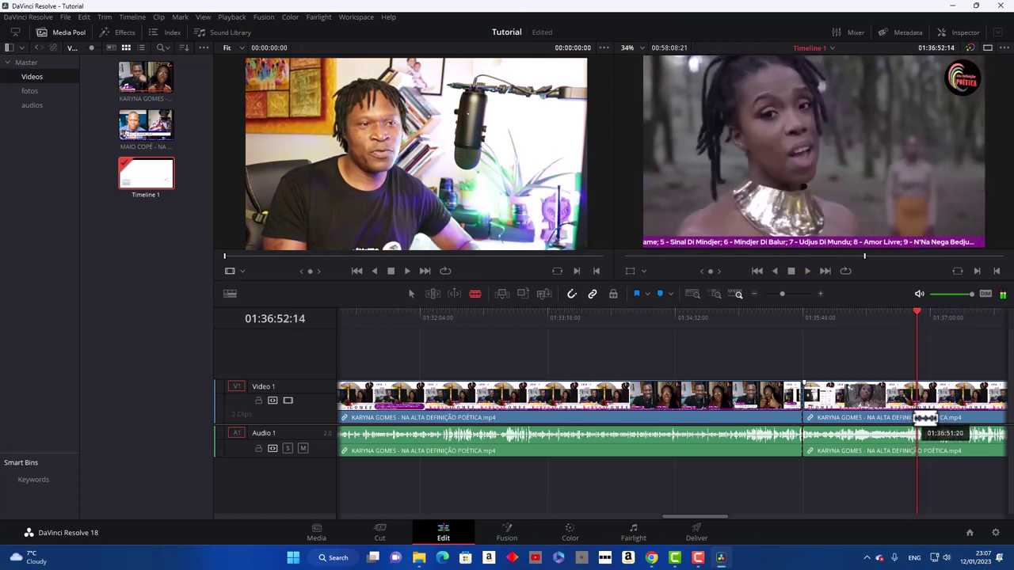
{"action": "left_click", "coordinate": [916, 417]}
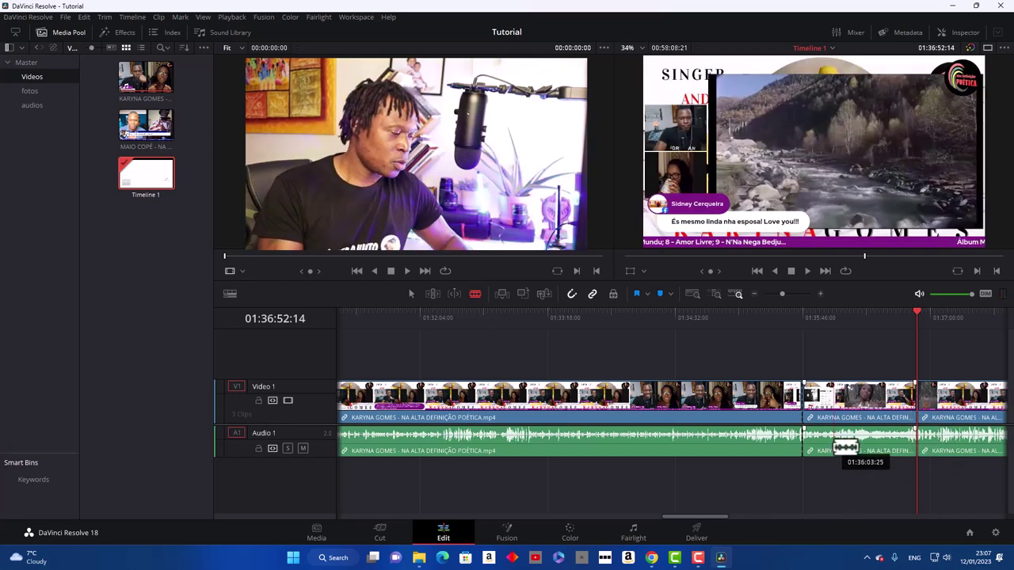
Step: Select the music video segment between the two cuts and undo the second split
{"action": "key", "text": "a"}
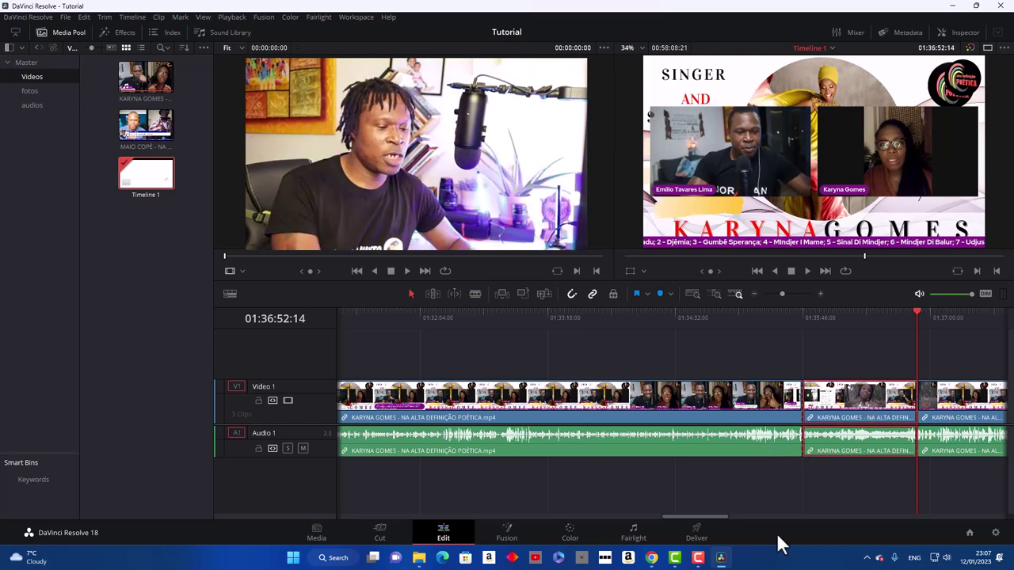
{"action": "key", "text": "ctrl+z"}
{"action": "key", "text": "ctrl+shift+z"}
{"action": "key", "text": "shift+z"}
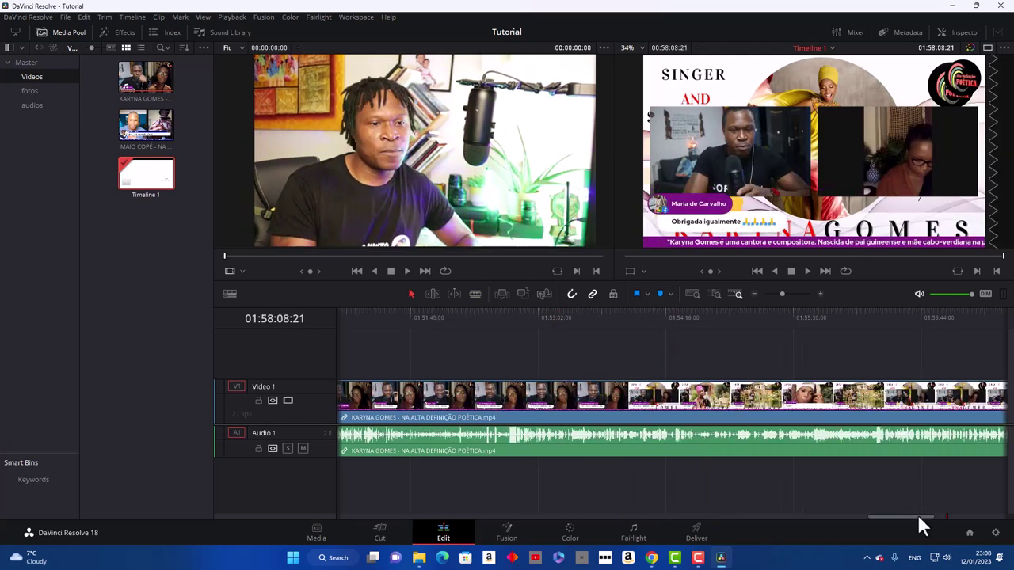
Step: Try a blade cut just after the music video at about 01:36:55 and undo it
{"action": "left_click", "coordinate": [933, 395]}
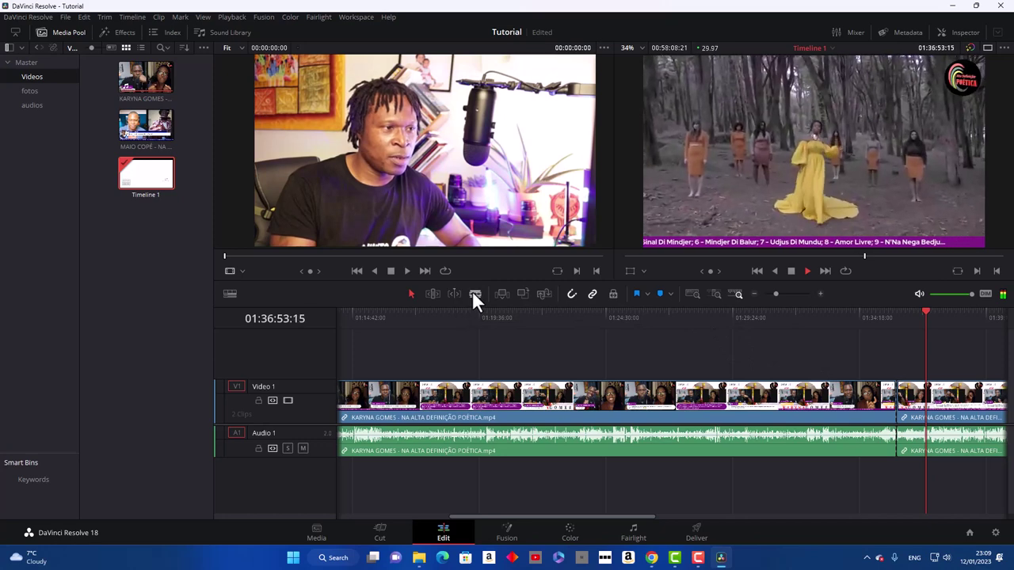
{"action": "left_click", "coordinate": [475, 294]}
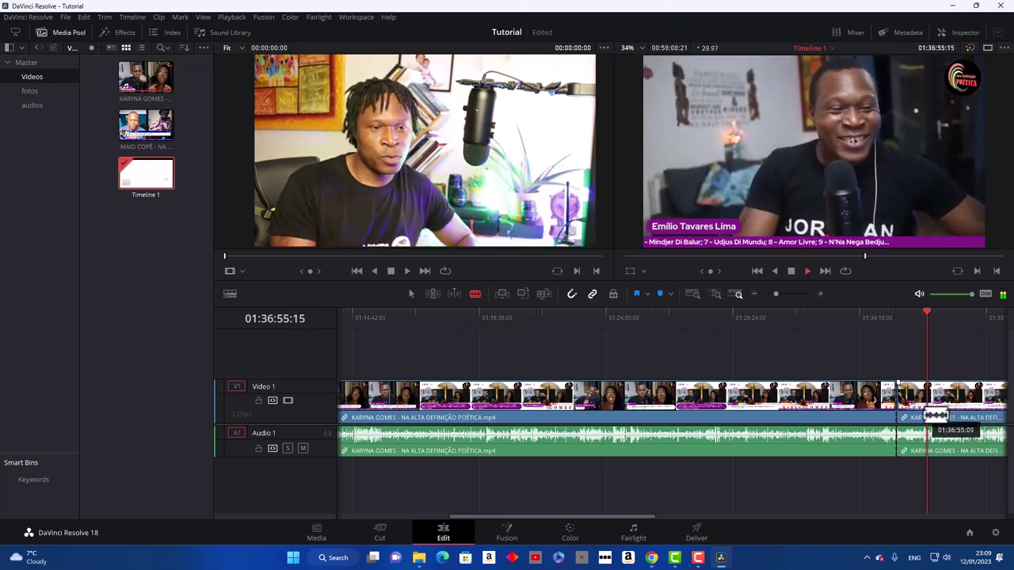
{"action": "left_click", "coordinate": [930, 414]}
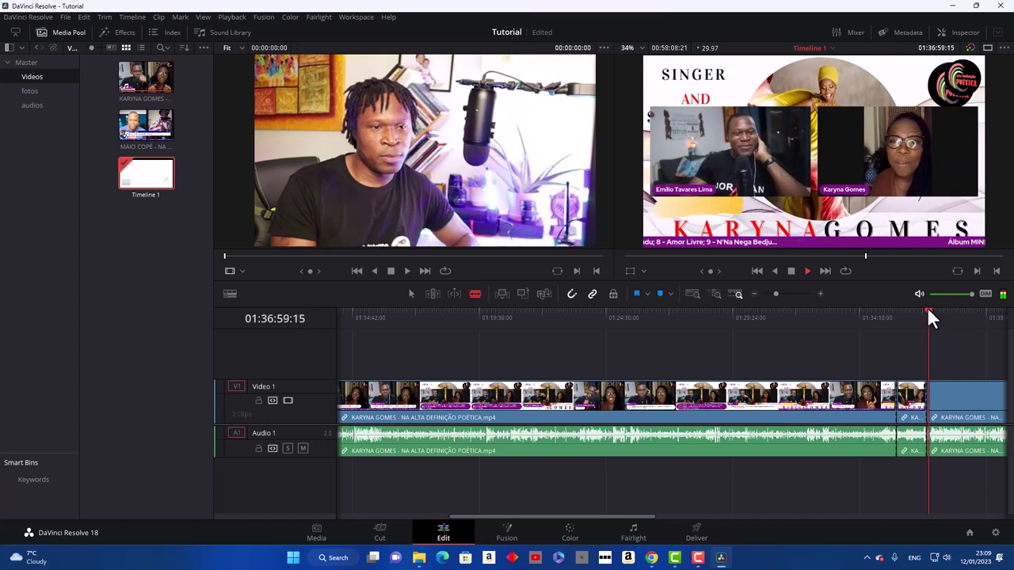
{"action": "key", "text": "ctrl+z"}
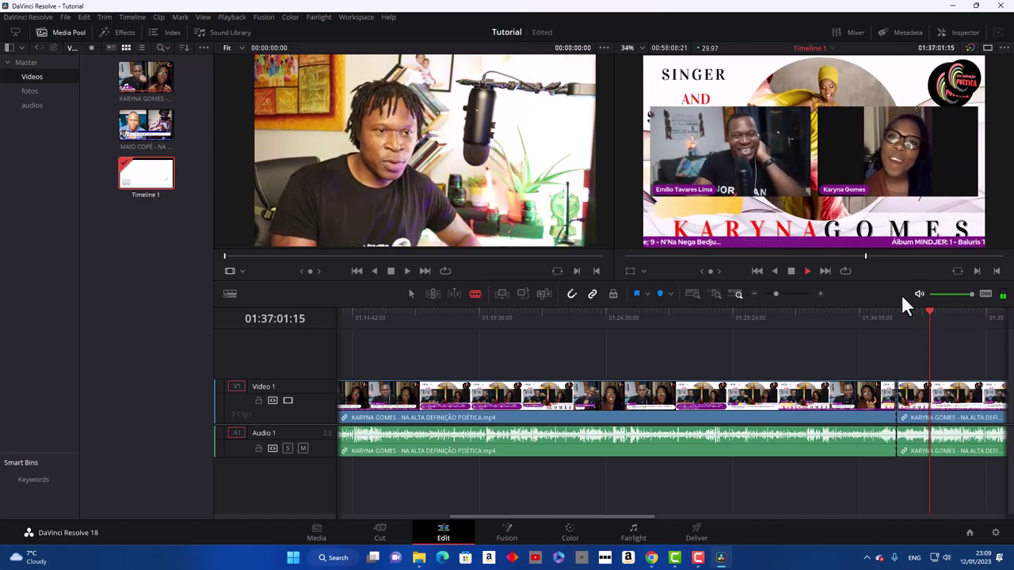
Step: Bring the playhead back to just before the cut where the music video starts
{"action": "left_click", "coordinate": [819, 293]}
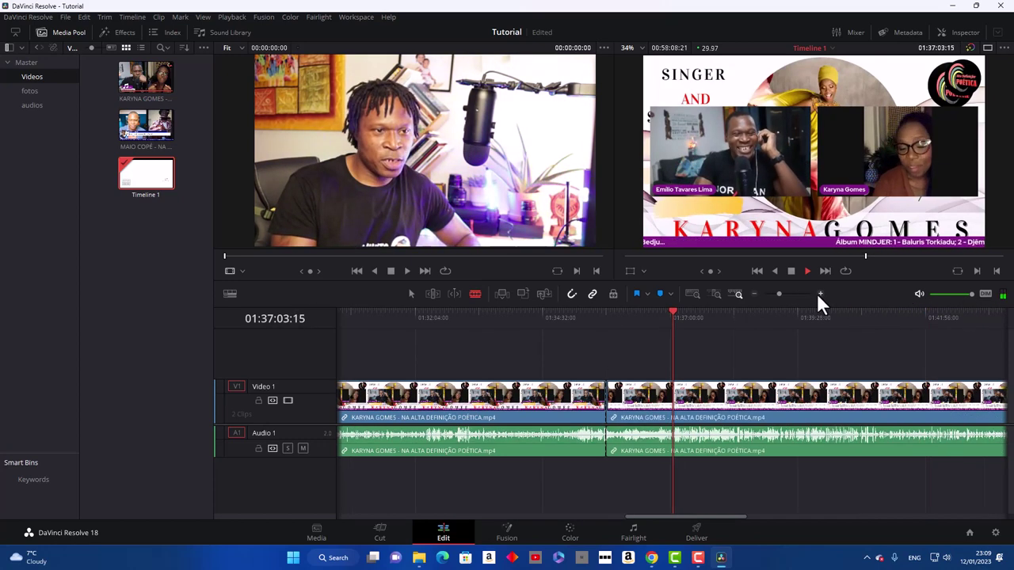
{"action": "left_click_drag", "start_coordinate": [672, 316], "coordinate": [594, 325]}
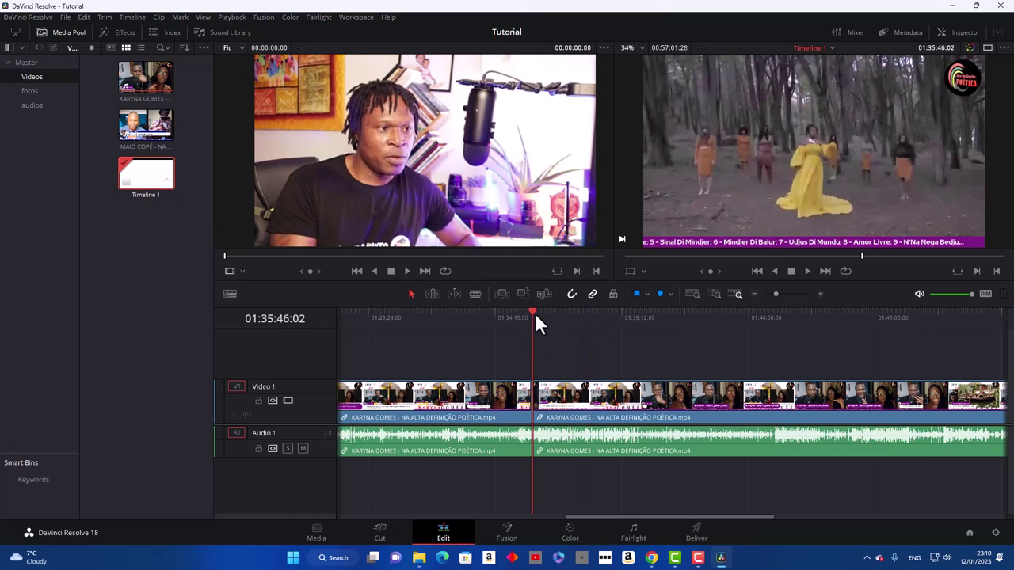
Step: Split the last clip with the blade at 01:53:16:22, just before the second shared music video begins
{"action": "left_click_drag", "start_coordinate": [534, 312], "coordinate": [471, 401]}
{"action": "key", "text": "space"}
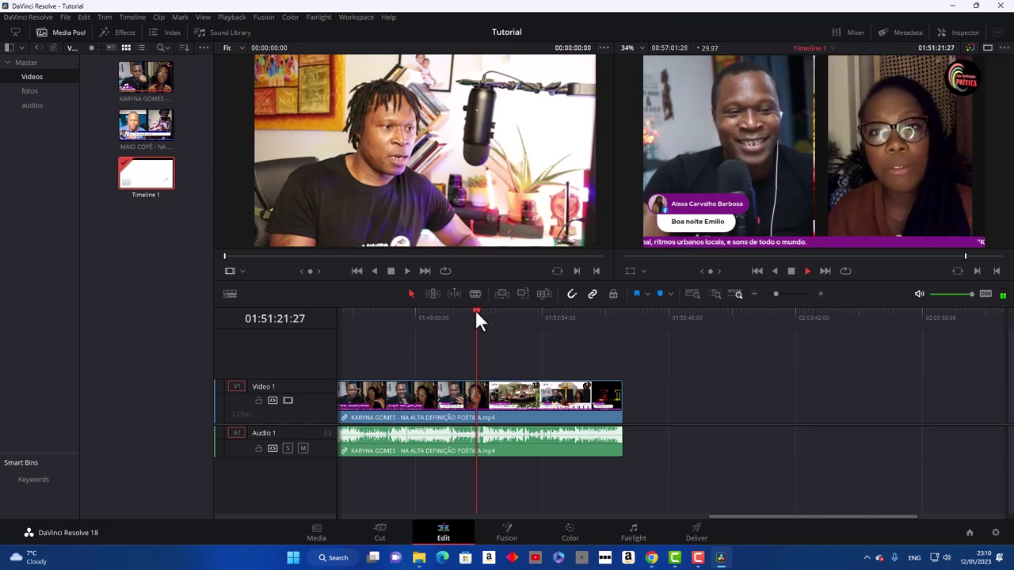
{"action": "left_click", "coordinate": [820, 294]}
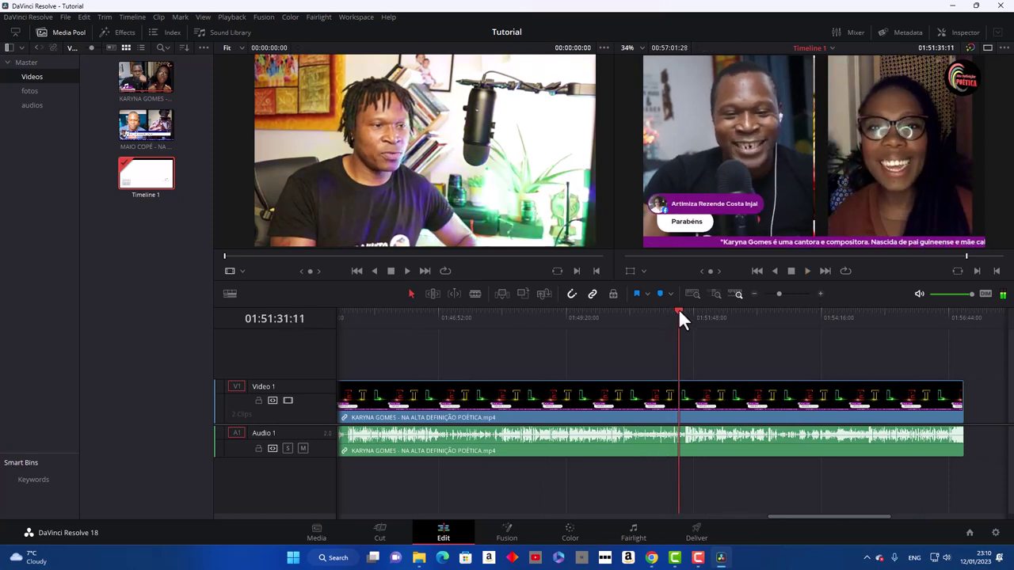
{"action": "left_click_drag", "start_coordinate": [678, 308], "coordinate": [769, 310]}
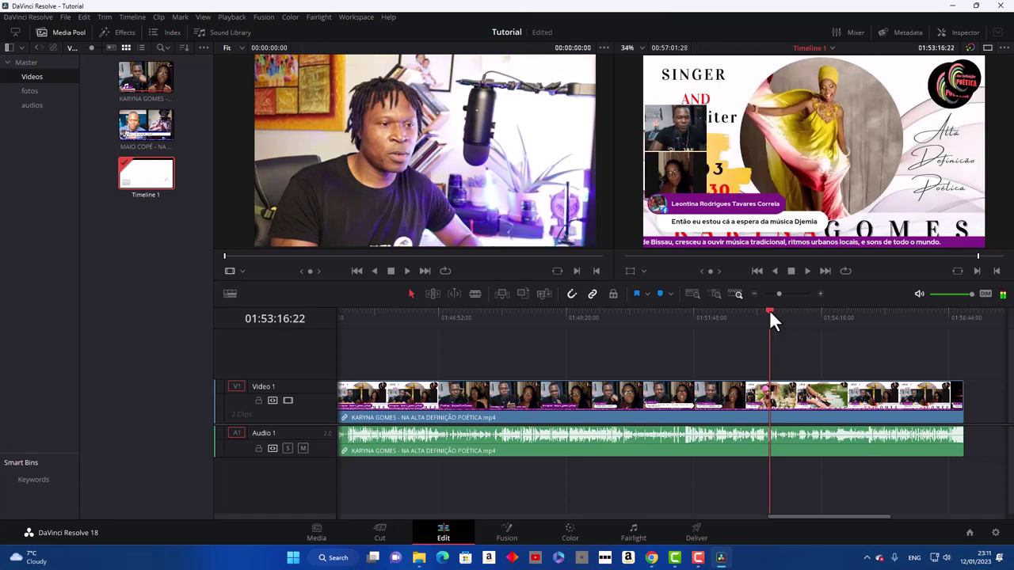
{"action": "left_click", "coordinate": [475, 294]}
{"action": "left_click", "coordinate": [778, 408]}
{"action": "key", "text": "a"}
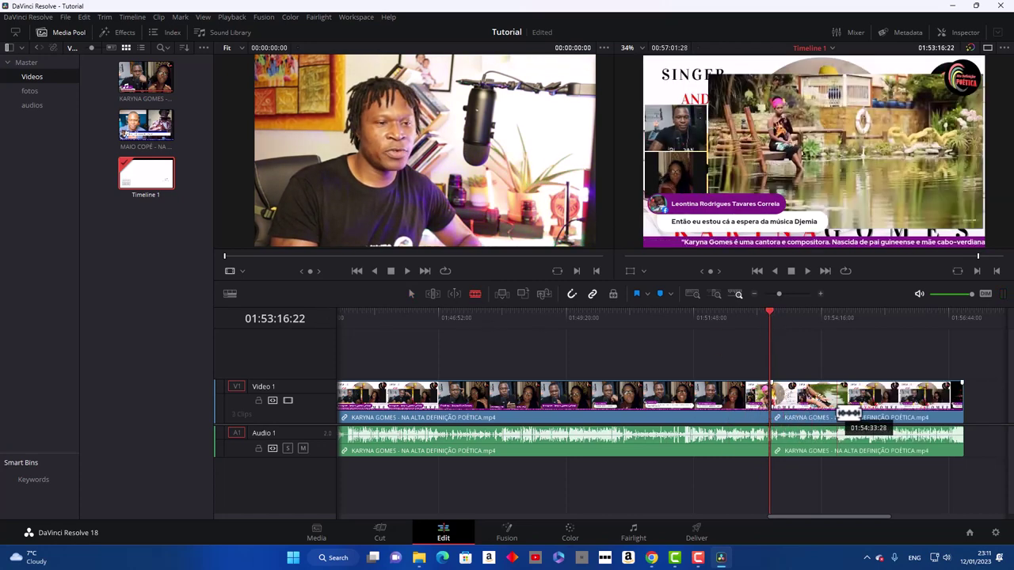
Step: Delete the final clip segment after the cut at 01:53:16:22, including its linked audio
{"action": "left_click", "coordinate": [846, 405]}
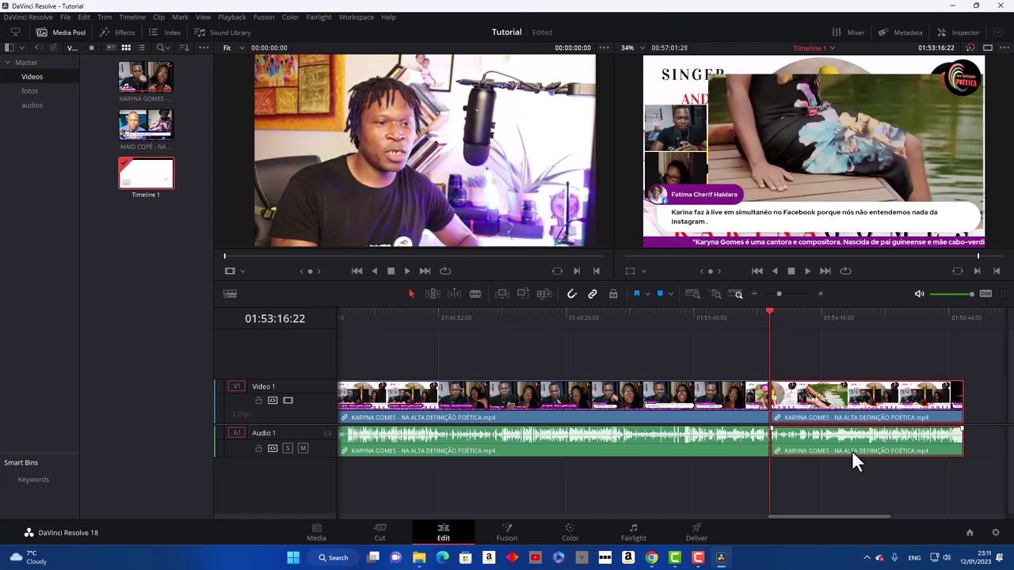
{"action": "key", "text": "Delete"}
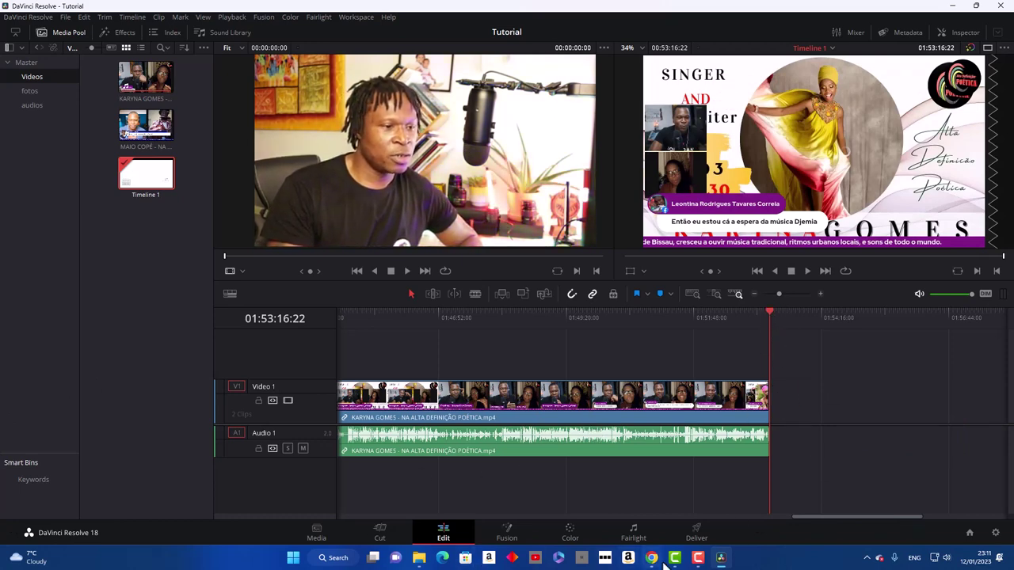
Step: Import the "Thank you for watching" video from the Vídeos Editados folder into the Videos bin and append it to the end of the timeline
{"action": "left_click", "coordinate": [419, 558]}
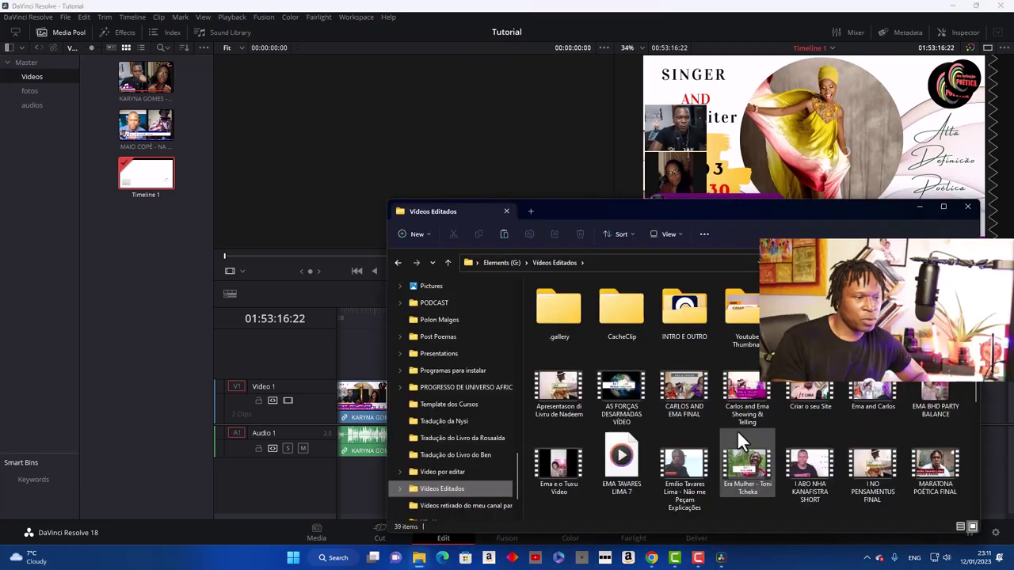
{"action": "scroll", "coordinate": [736, 428], "scroll_direction": "down", "scroll_amount": 3}
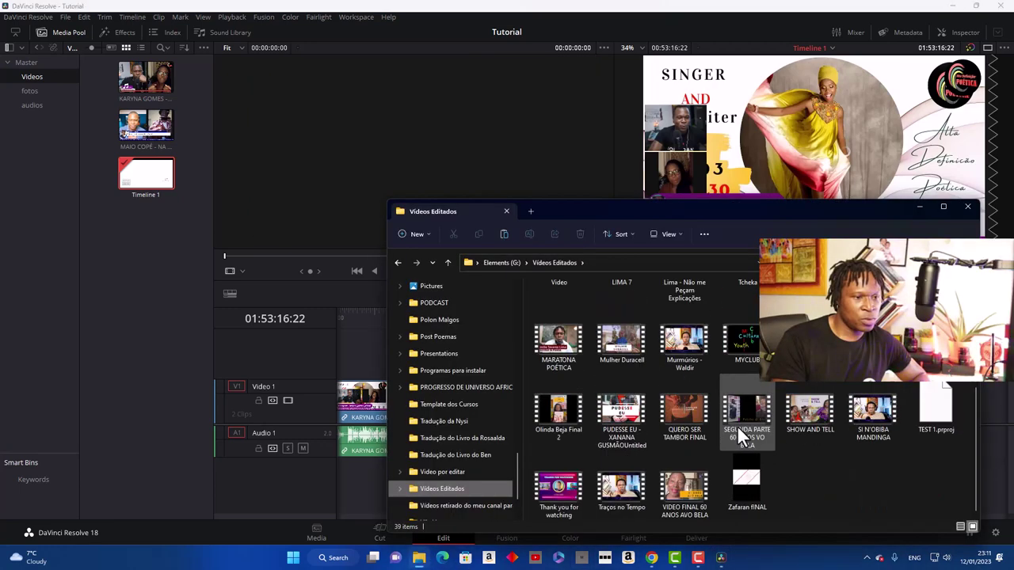
{"action": "left_click", "coordinate": [546, 487]}
{"action": "left_click_drag", "start_coordinate": [547, 488], "coordinate": [148, 256]}
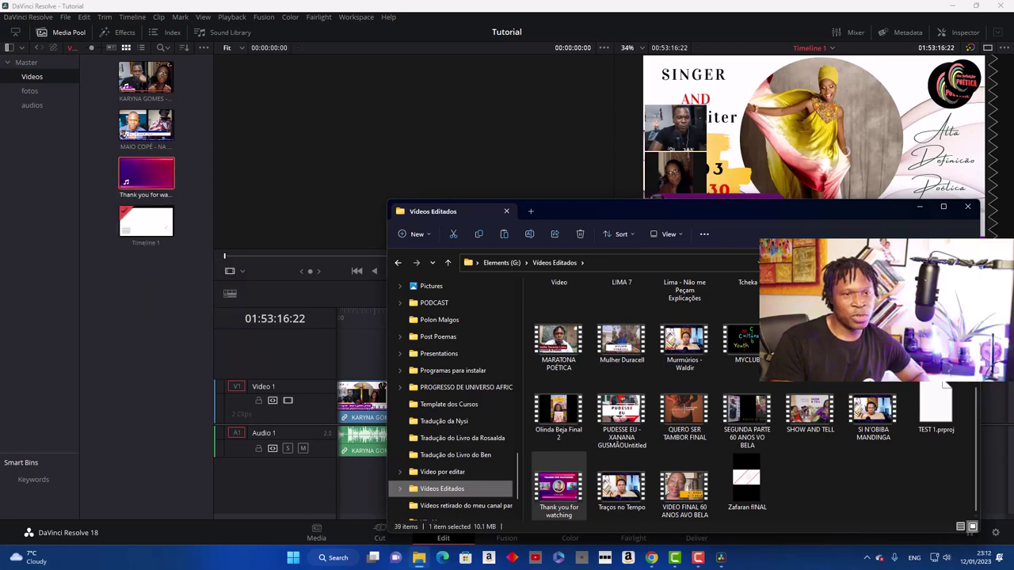
{"action": "left_click", "coordinate": [920, 208]}
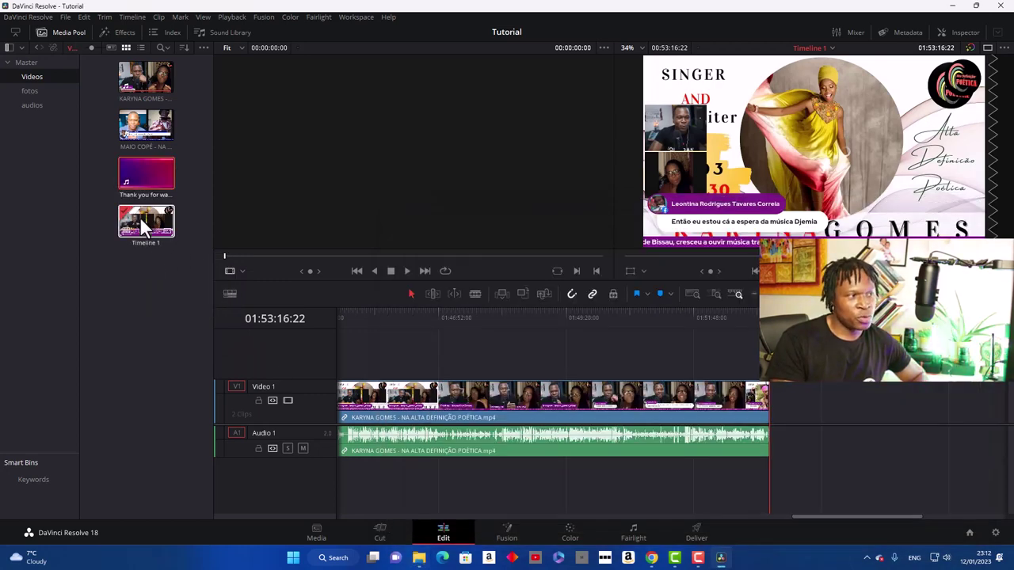
{"action": "left_click", "coordinate": [152, 174]}
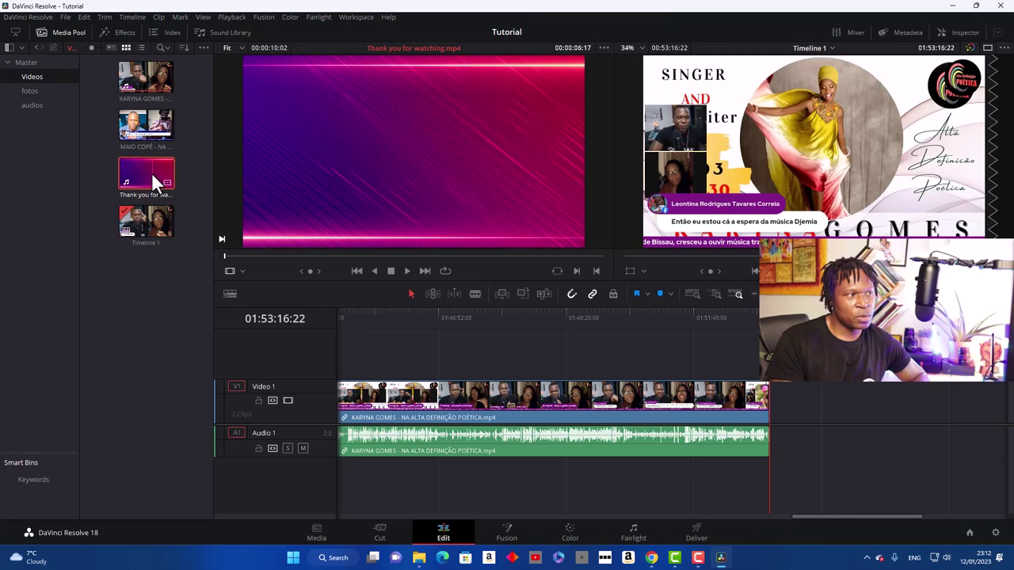
{"action": "left_click_drag", "start_coordinate": [152, 172], "coordinate": [778, 408]}
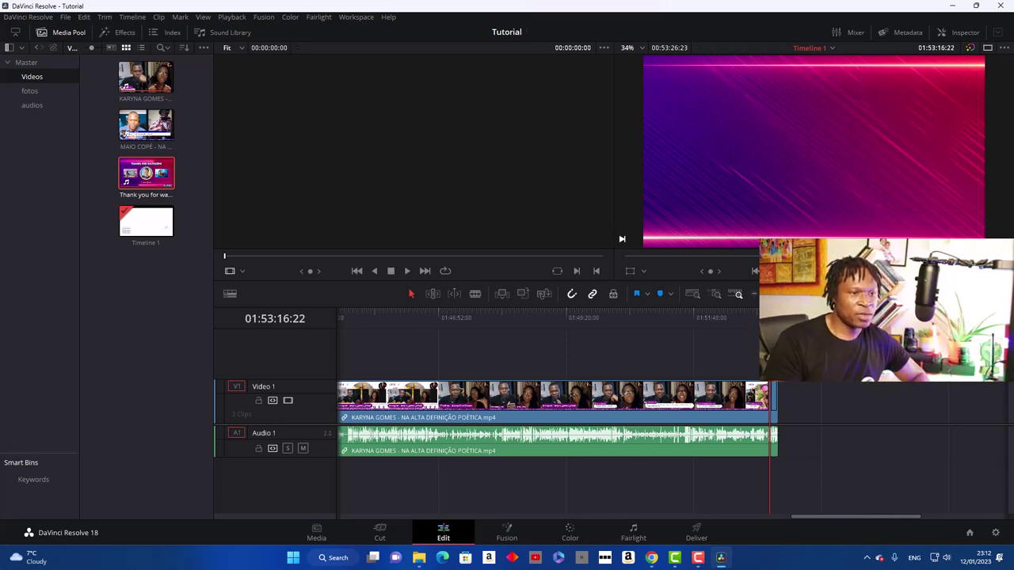
Step: Set up the timeline's export with the YouTube 1080p preset and the file name "Live com Karyna Gomes Melhorado"
{"action": "left_click", "coordinate": [696, 535]}
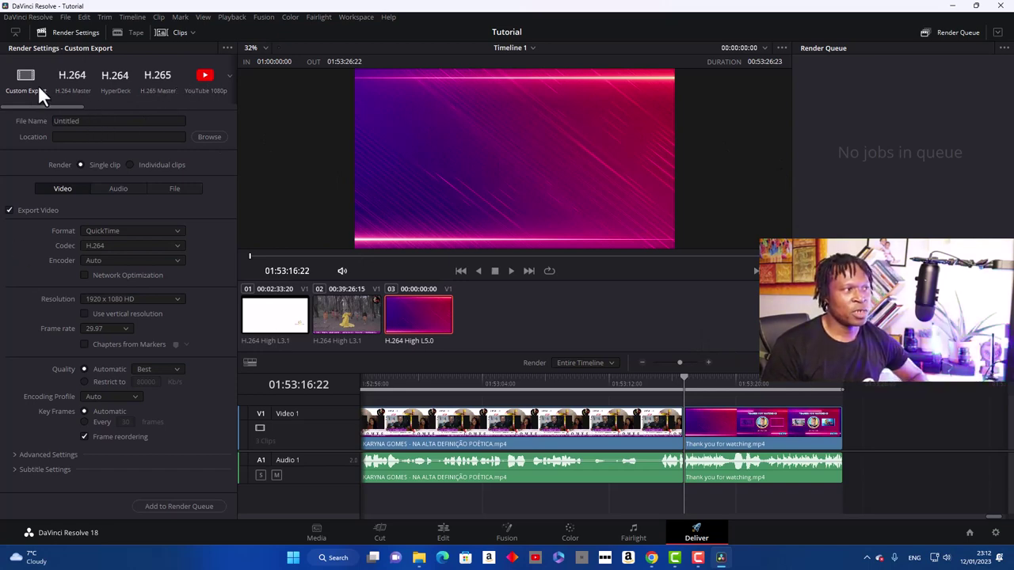
{"action": "left_click", "coordinate": [198, 77]}
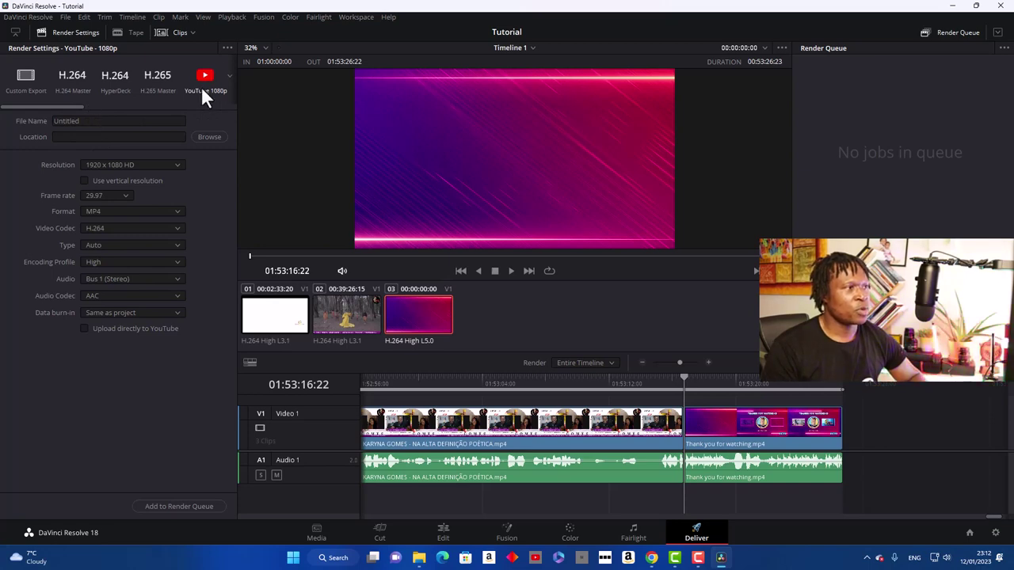
{"action": "left_click", "coordinate": [92, 122]}
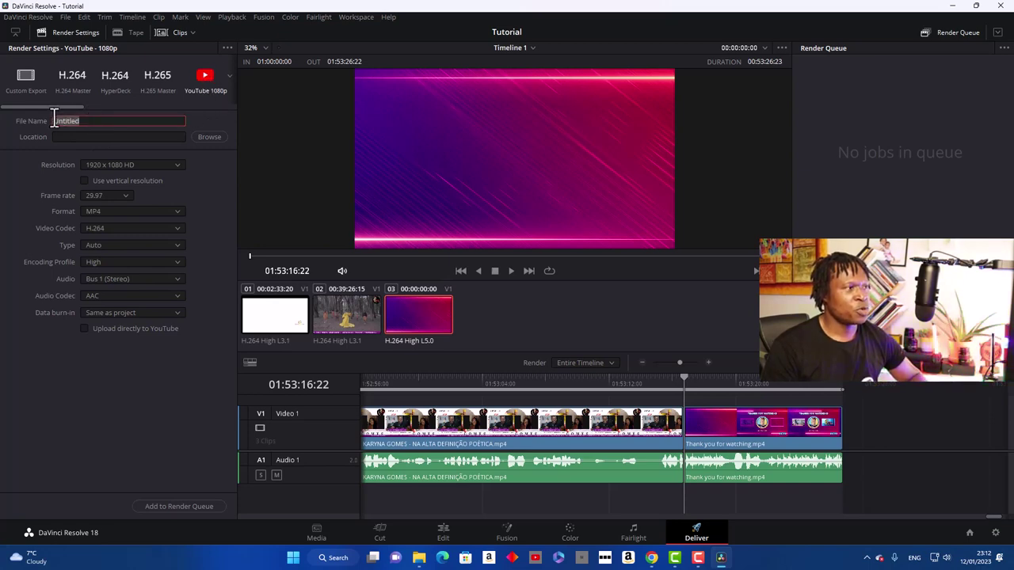
{"action": "type", "text": "Live c"}
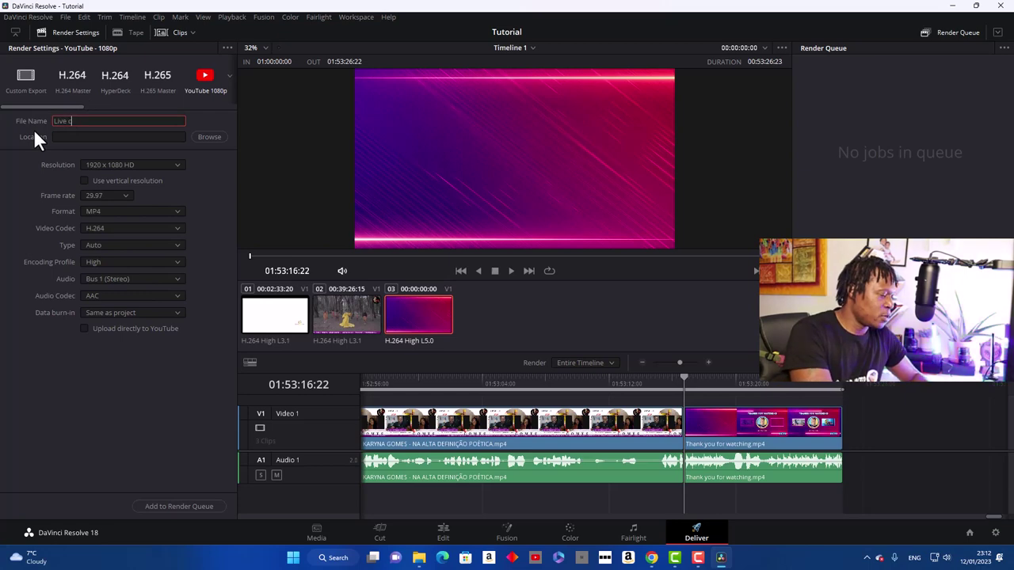
{"action": "type", "text": "om"}
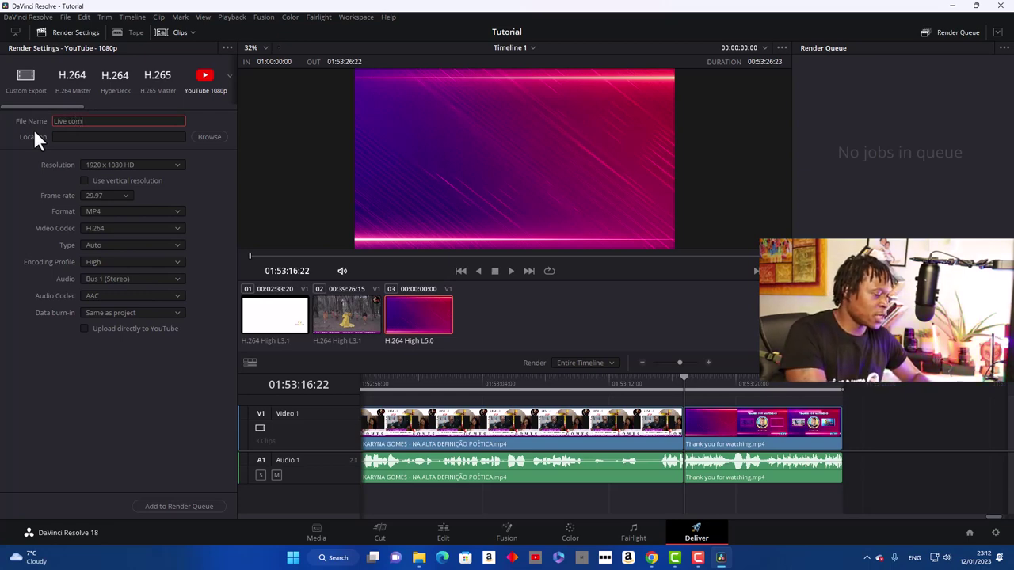
{"action": "type", "text": " Ka"}
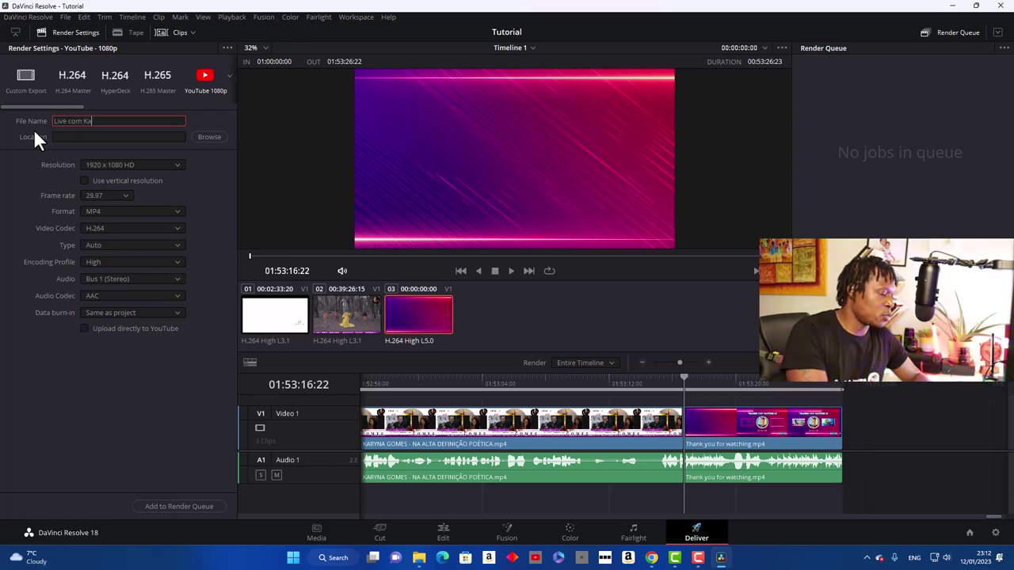
{"action": "type", "text": "ryna"}
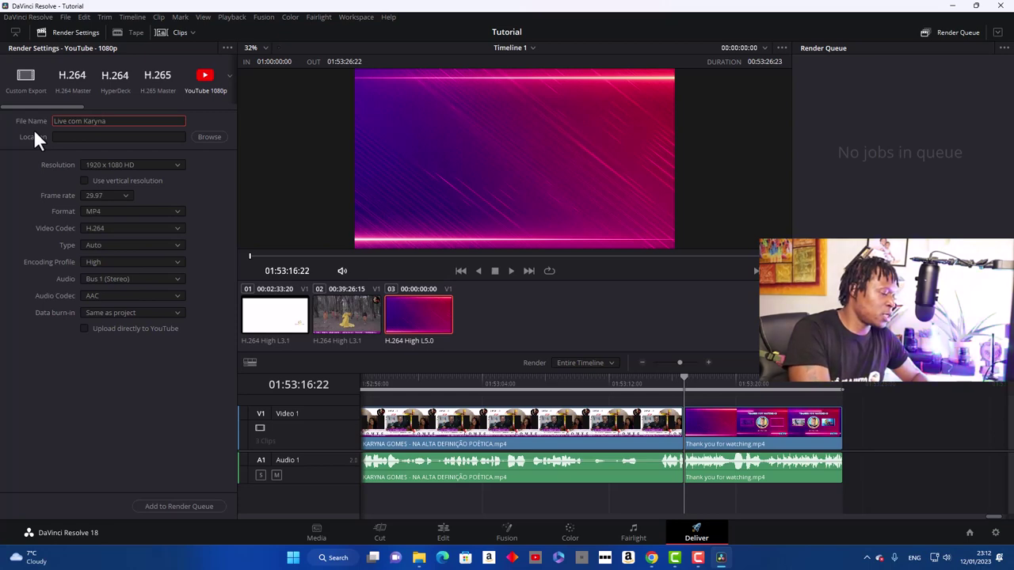
{"action": "type", "text": " Gomes"}
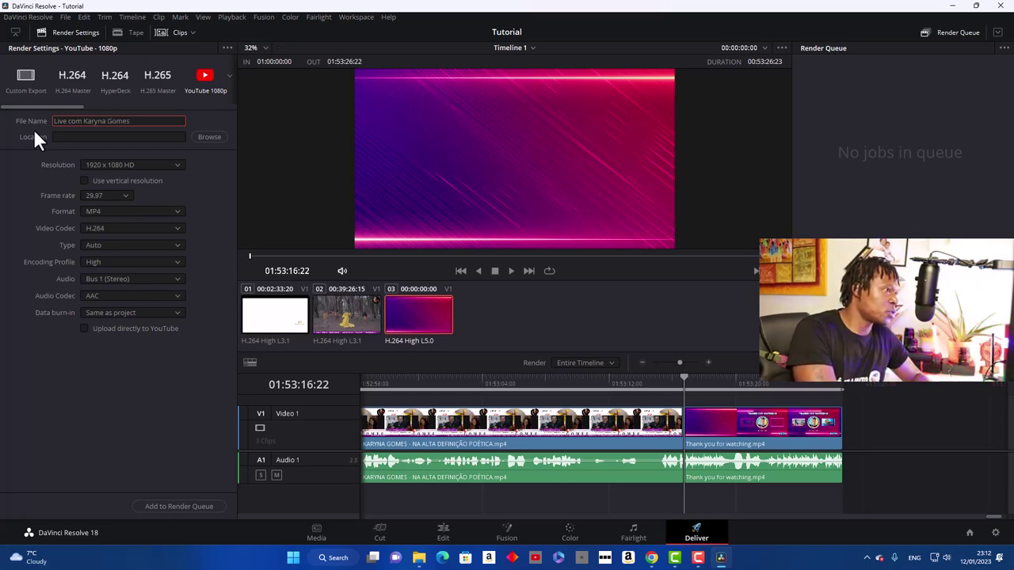
{"action": "type", "text": " Melhorad"}
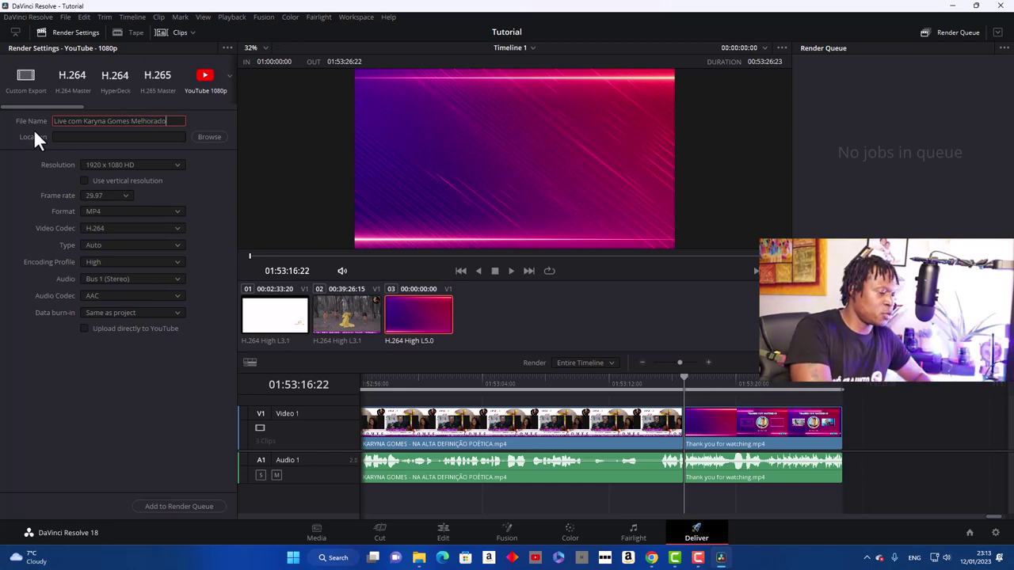
{"action": "type", "text": "o"}
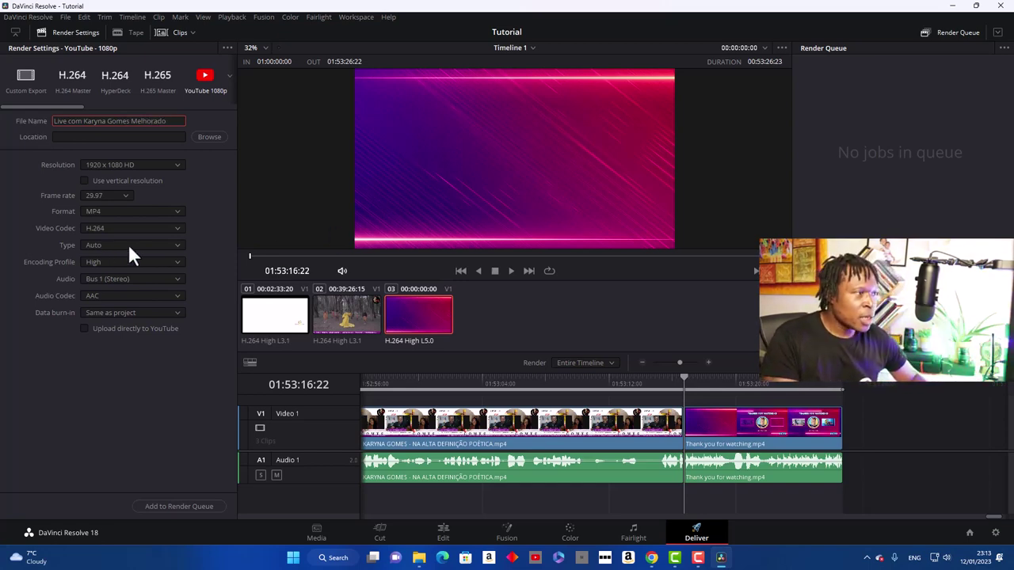
Step: Set the export location to the Vídeos Editados folder on the Elements (G:) drive
{"action": "left_click", "coordinate": [209, 136]}
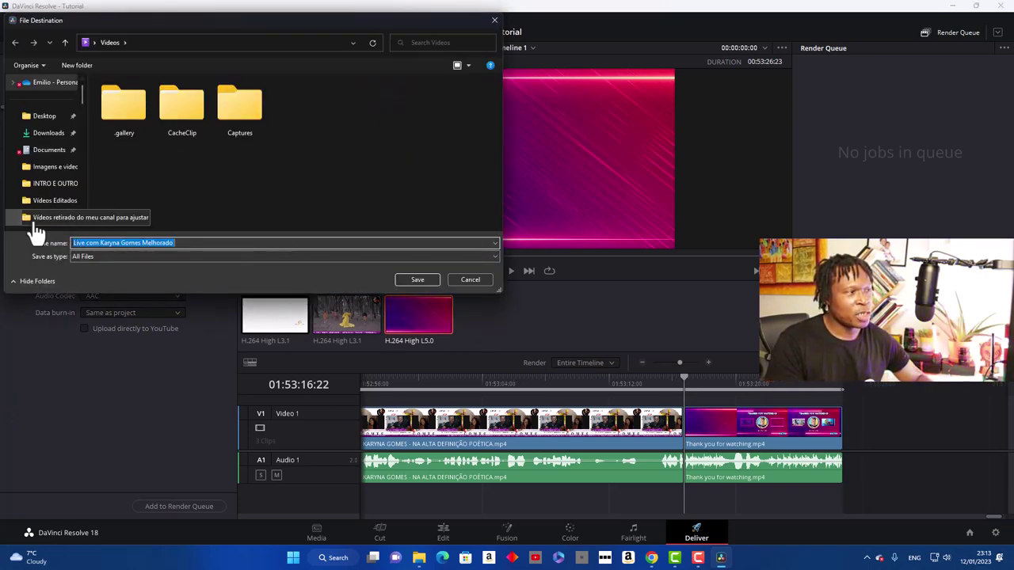
{"action": "left_click", "coordinate": [52, 202]}
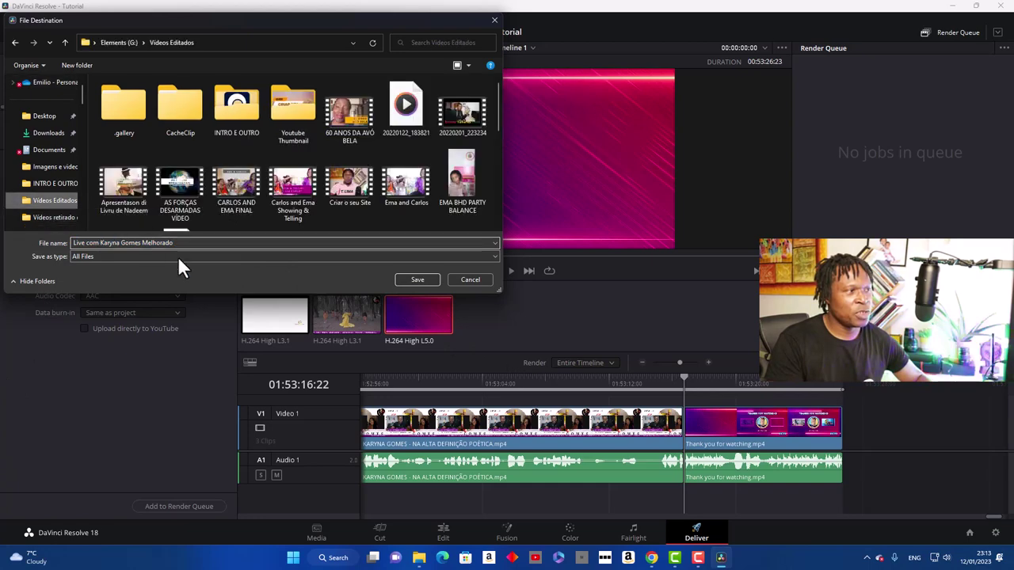
{"action": "left_click", "coordinate": [419, 282]}
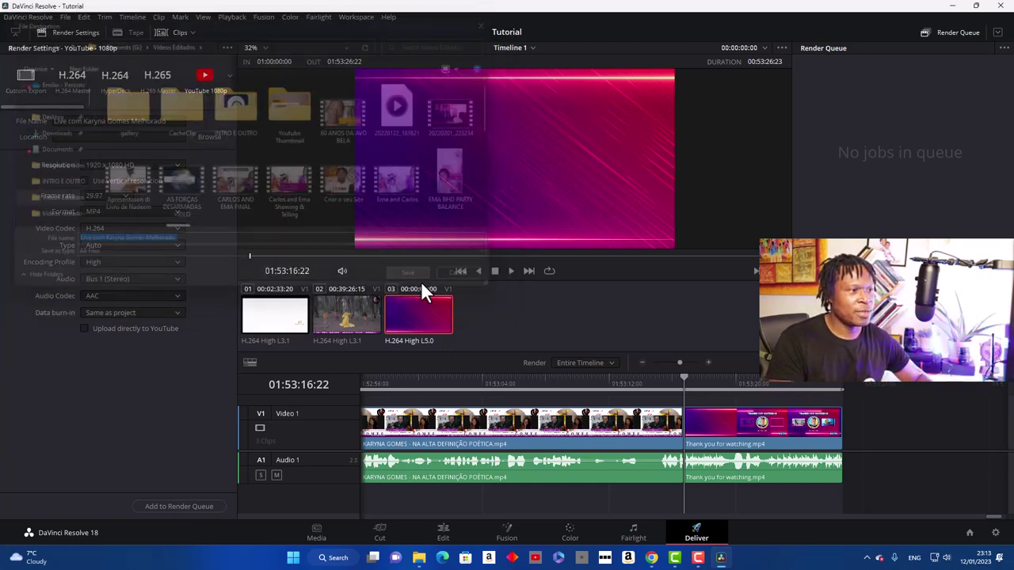
Step: Add the export to the render queue and start rendering it
{"action": "left_click", "coordinate": [177, 507]}
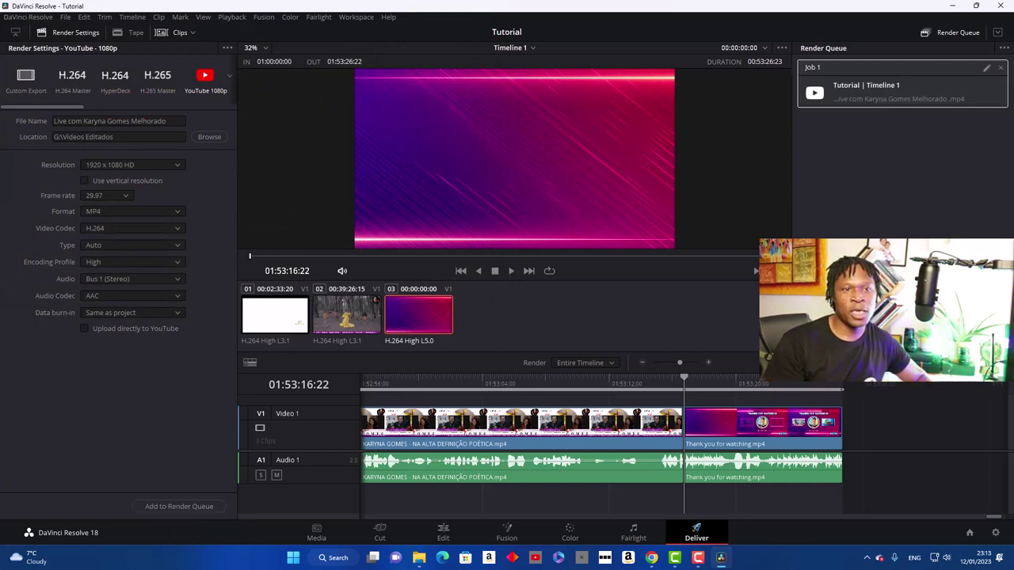
{"action": "left_click", "coordinate": [967, 246]}
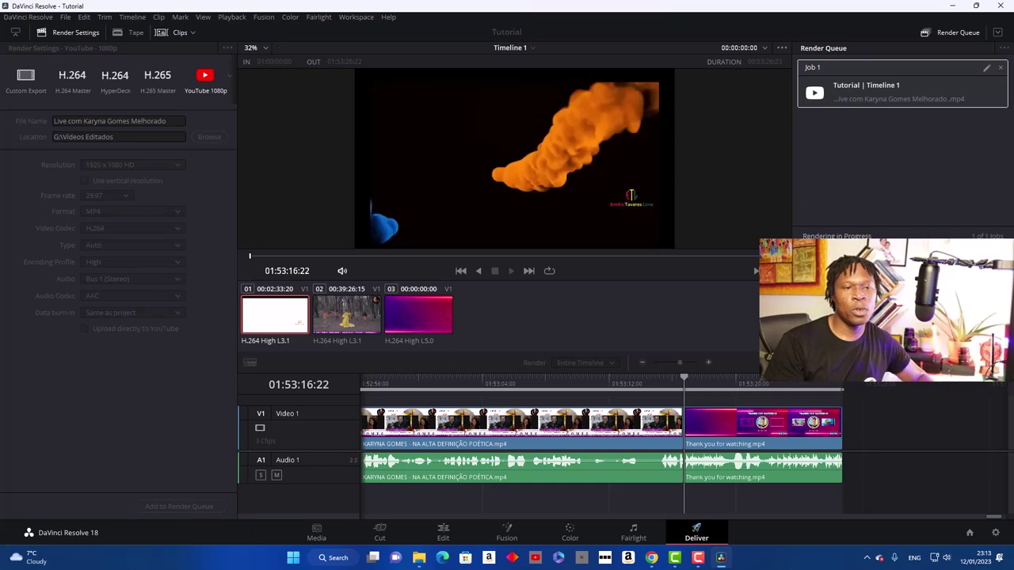